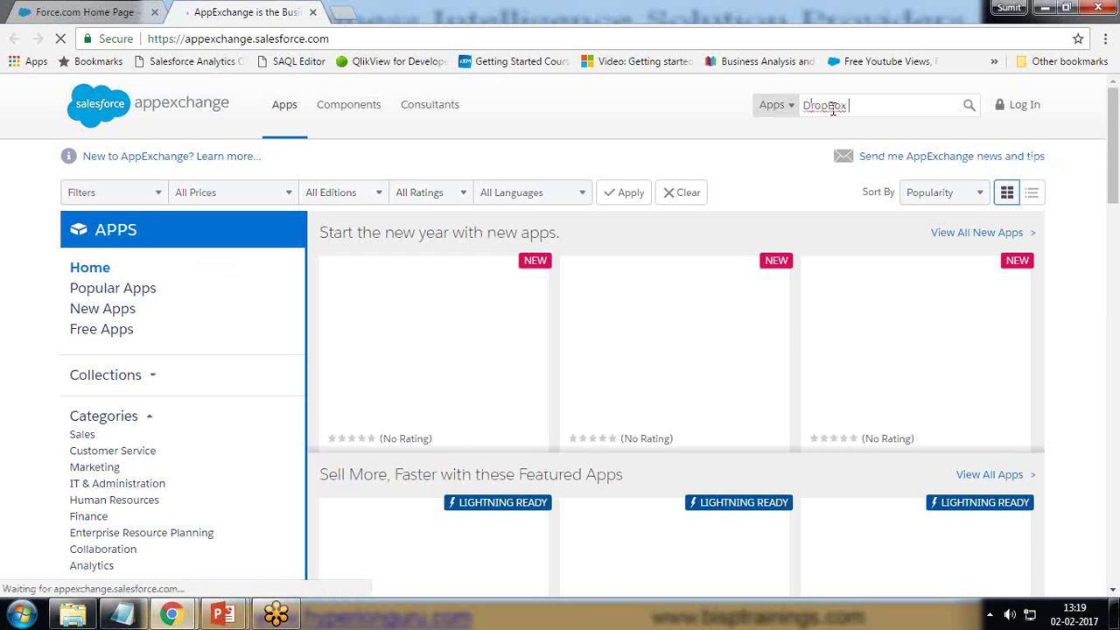
Search the AppExchange apps for "DropBox for Salesforce" and open the Dropbox for Salesforce listing
{"action": "type", "text": "r Sae"}
{"action": "key", "text": "BackSpace"}
{"action": "type", "text": "lesforce"}
{"action": "key", "text": "Return"}
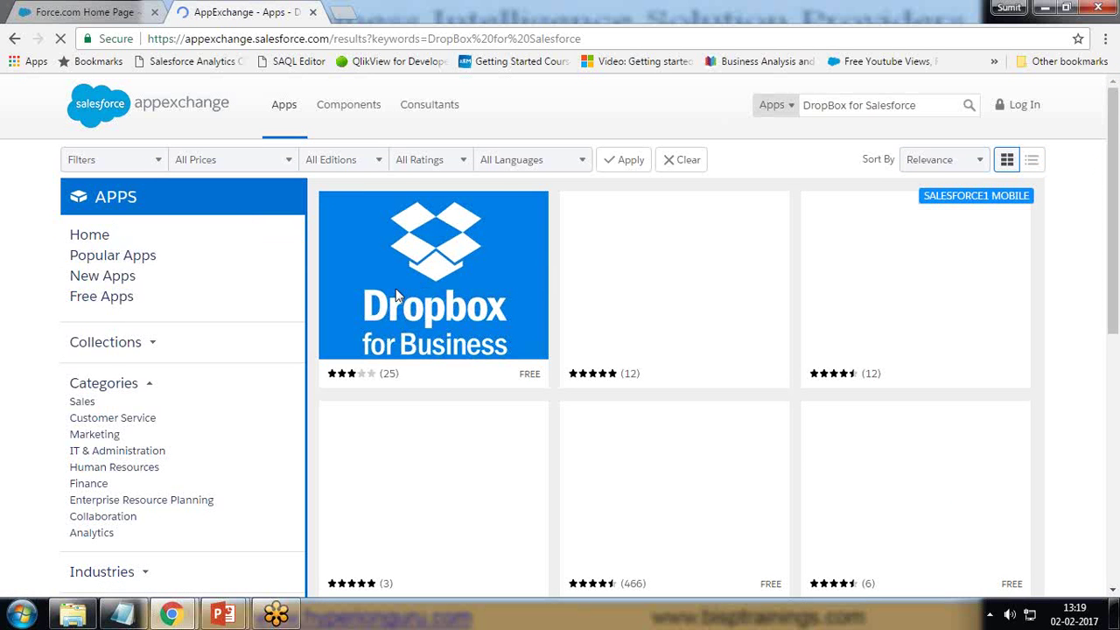
{"action": "mouse_move", "coordinate": [447, 329]}
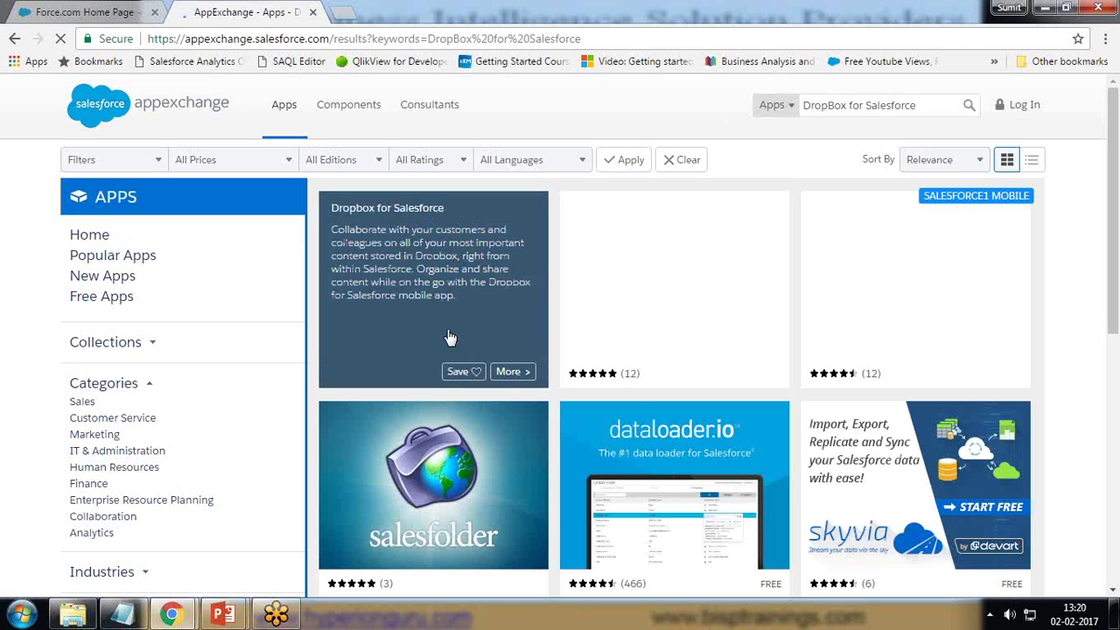
{"action": "left_click", "coordinate": [415, 300]}
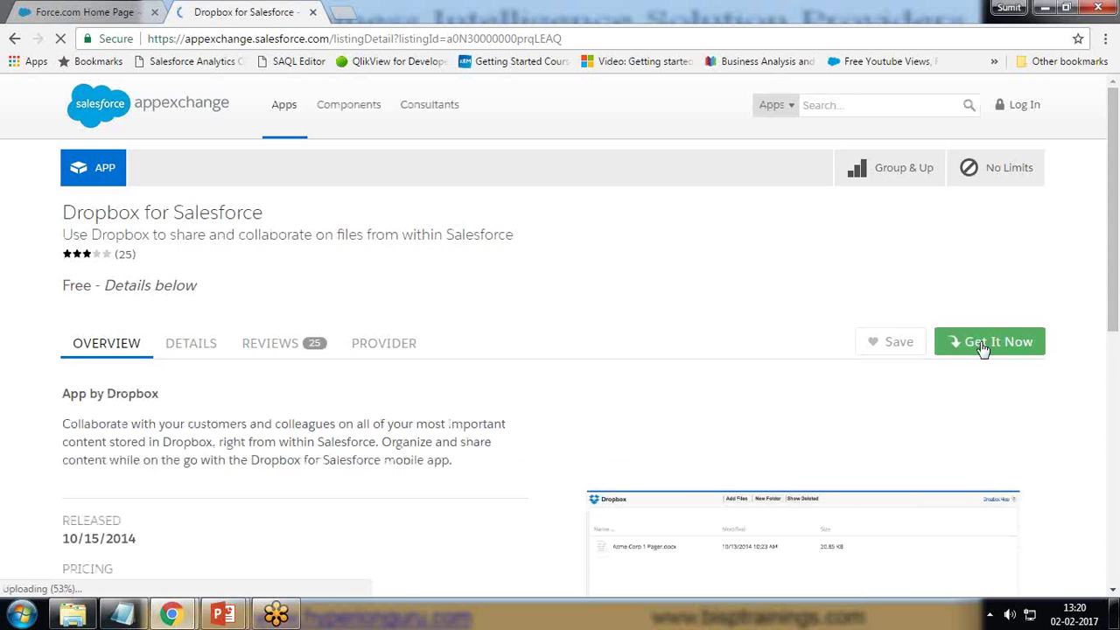
Request the Dropbox for Salesforce app and log in to the AppExchange with the existing Salesforce credentials
{"action": "scroll", "coordinate": [986, 420], "scroll_direction": "down", "scroll_amount": 3}
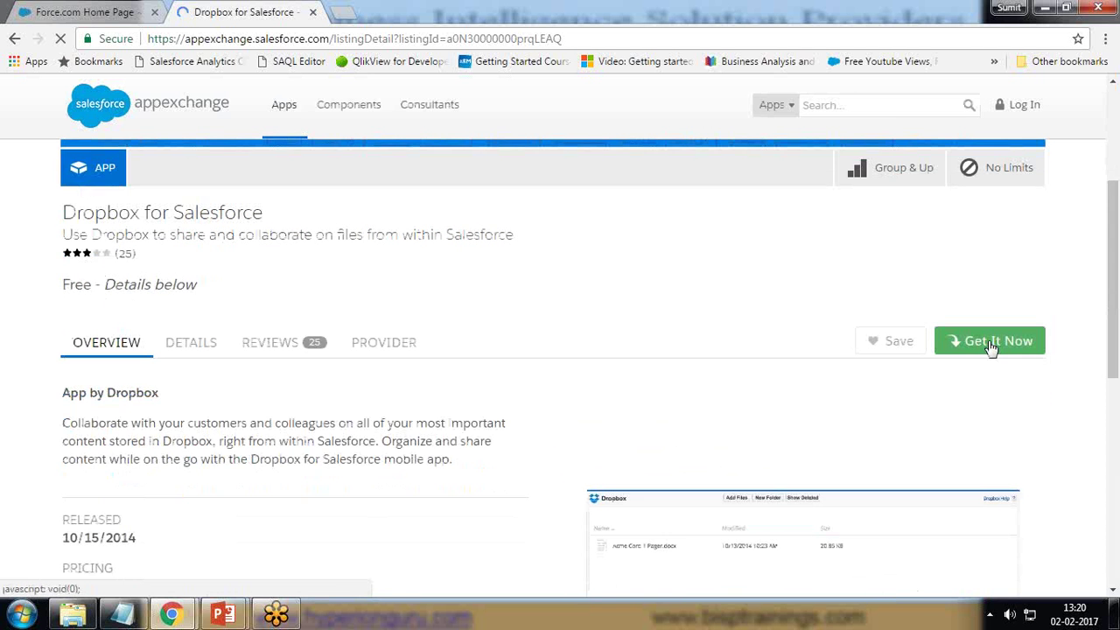
{"action": "left_click", "coordinate": [990, 343]}
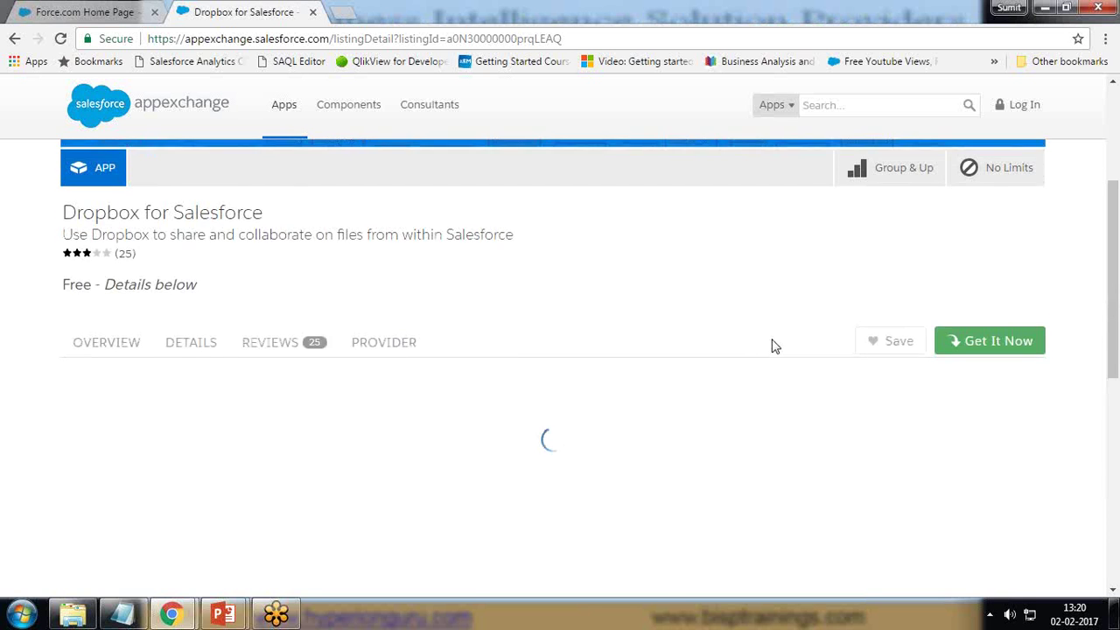
{"action": "scroll", "coordinate": [773, 346], "scroll_direction": "down", "scroll_amount": 1}
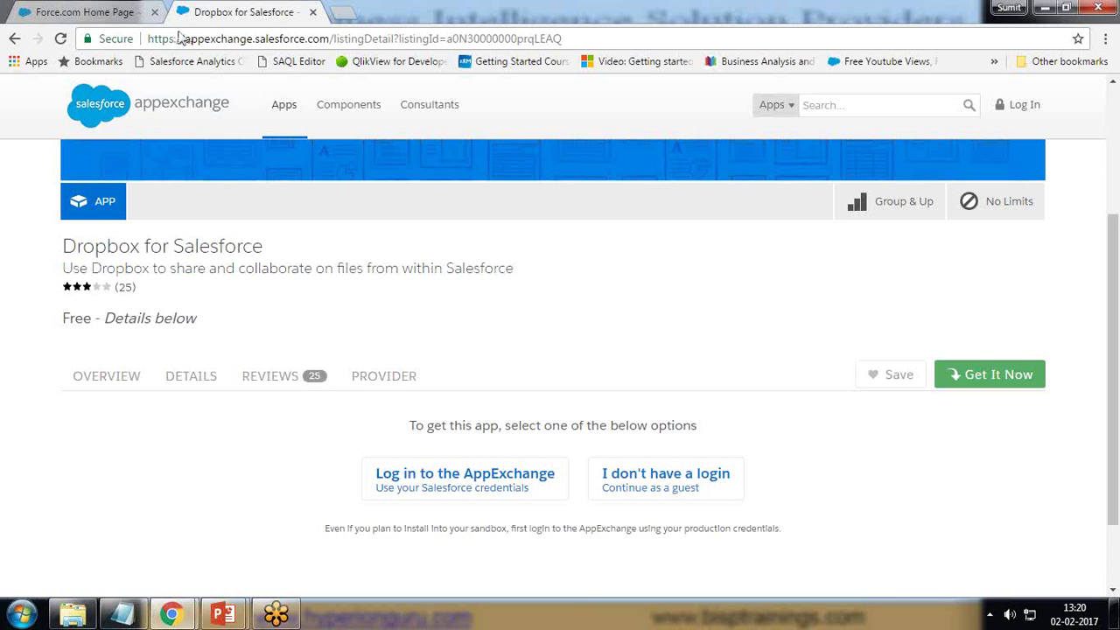
{"action": "left_click", "coordinate": [89, 11]}
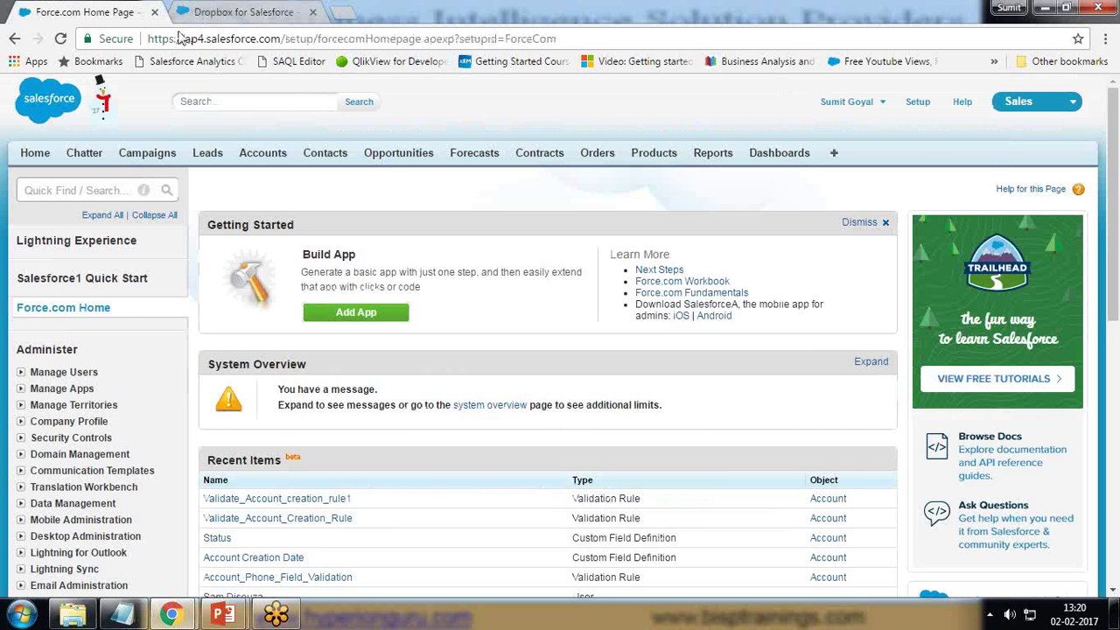
{"action": "left_click", "coordinate": [220, 9]}
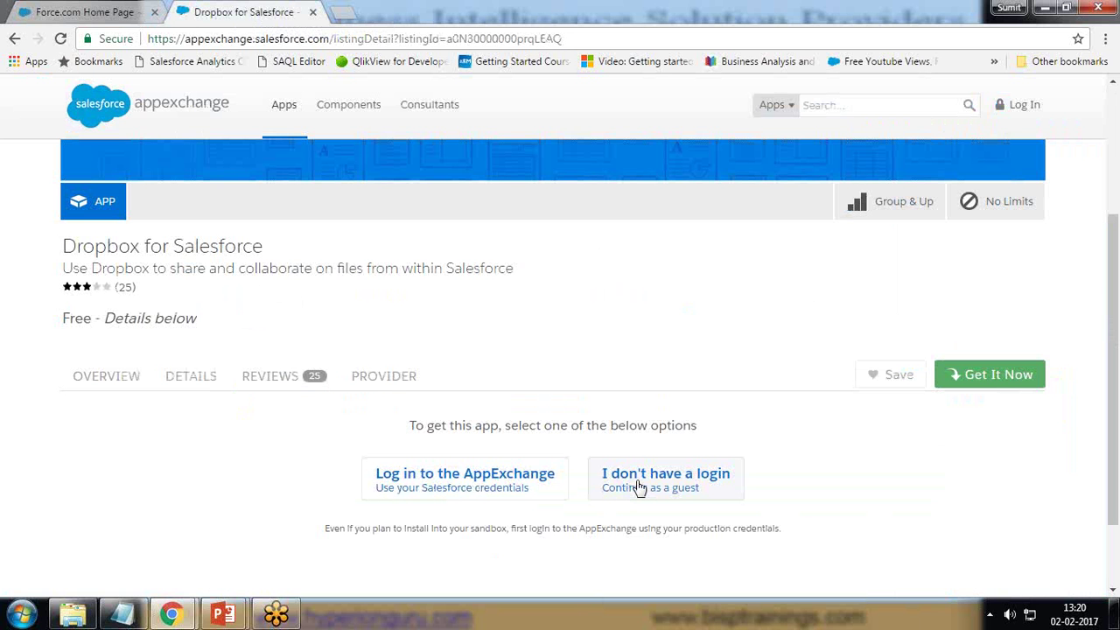
{"action": "left_click", "coordinate": [469, 484]}
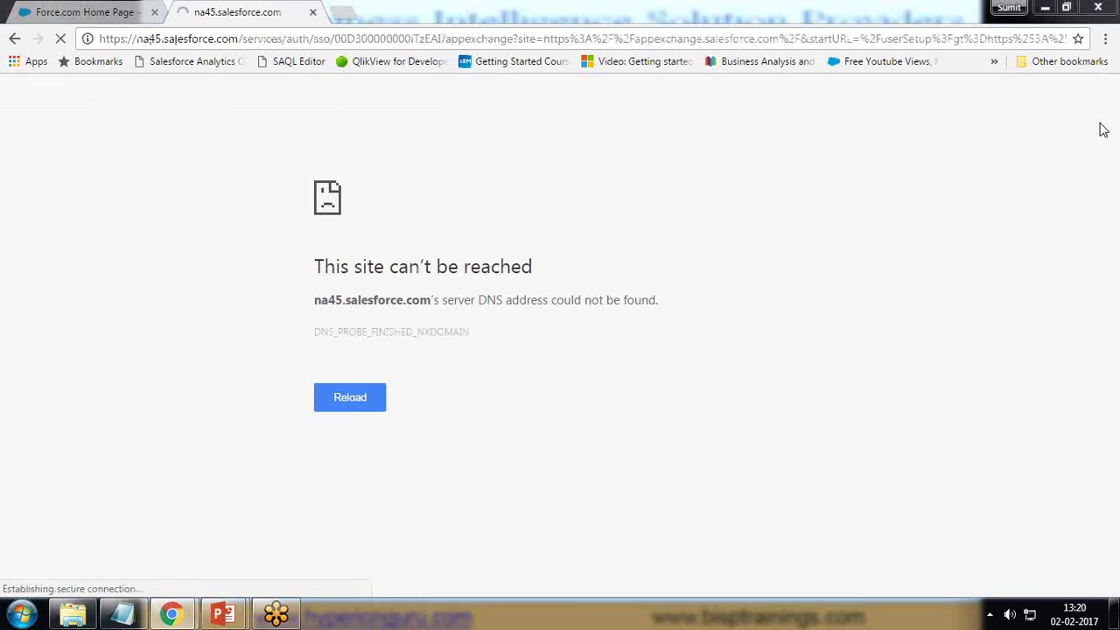
{"action": "left_click", "coordinate": [61, 39]}
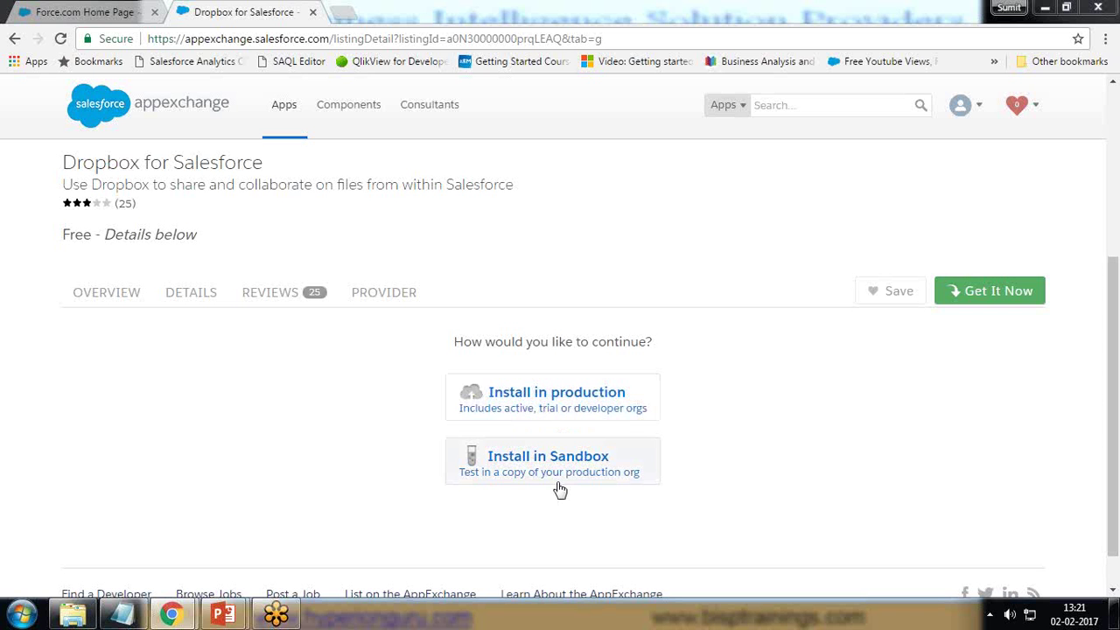
Choose to install in production, review the package and organization details, accept the terms and conditions, and confirm the installation
{"action": "left_click", "coordinate": [534, 396]}
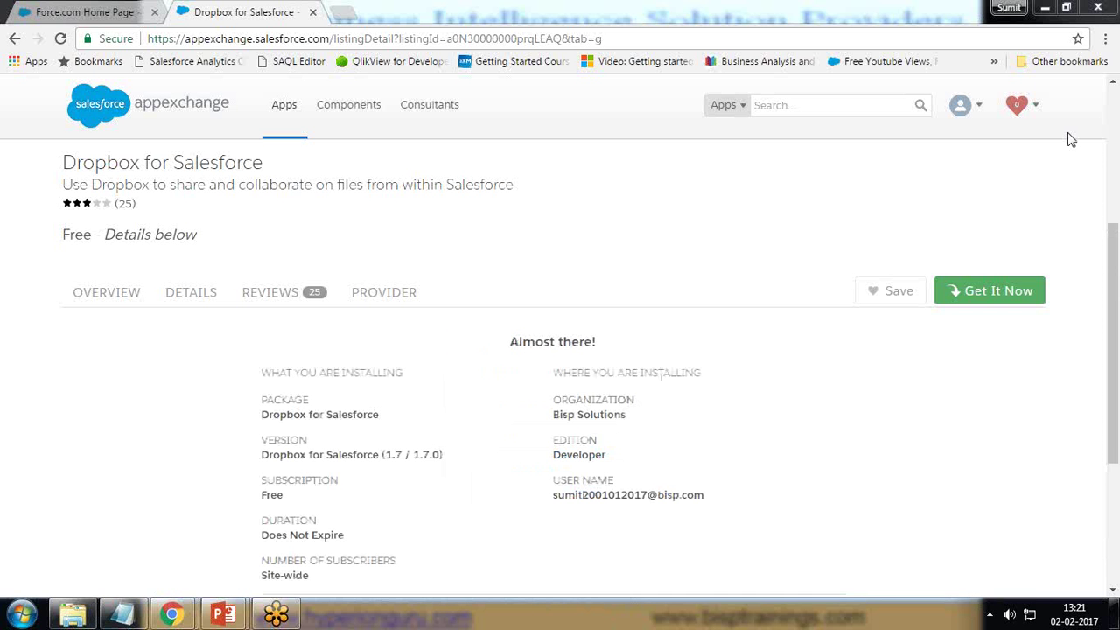
{"action": "left_click", "coordinate": [167, 416]}
{"action": "scroll", "coordinate": [199, 415], "scroll_direction": "down", "scroll_amount": 2}
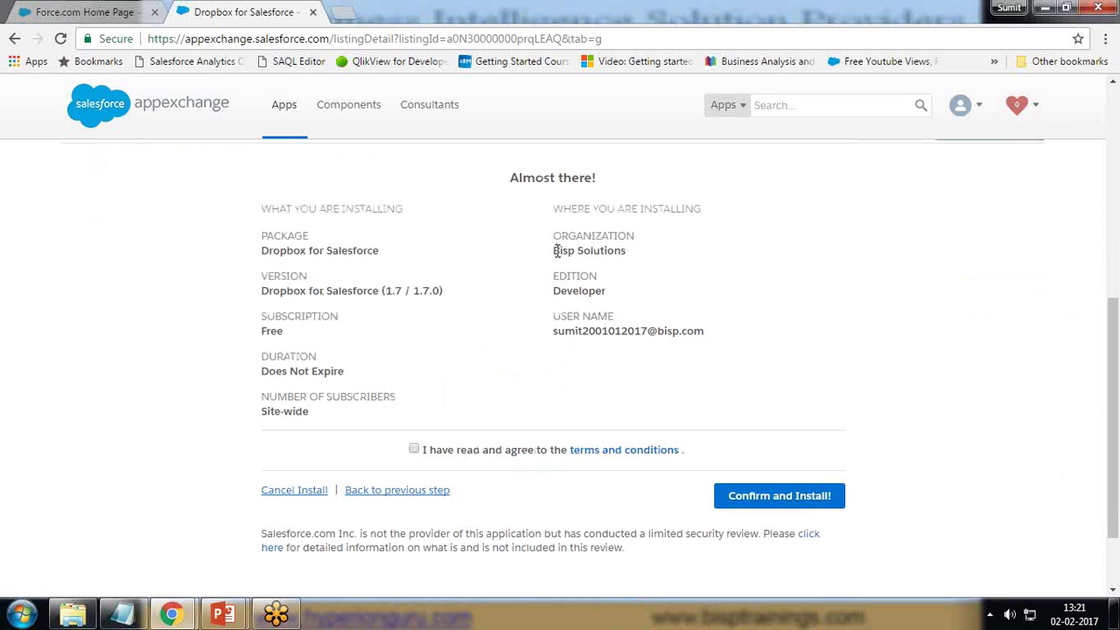
{"action": "left_click_drag", "start_coordinate": [556, 252], "coordinate": [594, 242]}
{"action": "left_click", "coordinate": [579, 274]}
{"action": "left_click_drag", "start_coordinate": [553, 274], "coordinate": [591, 298]}
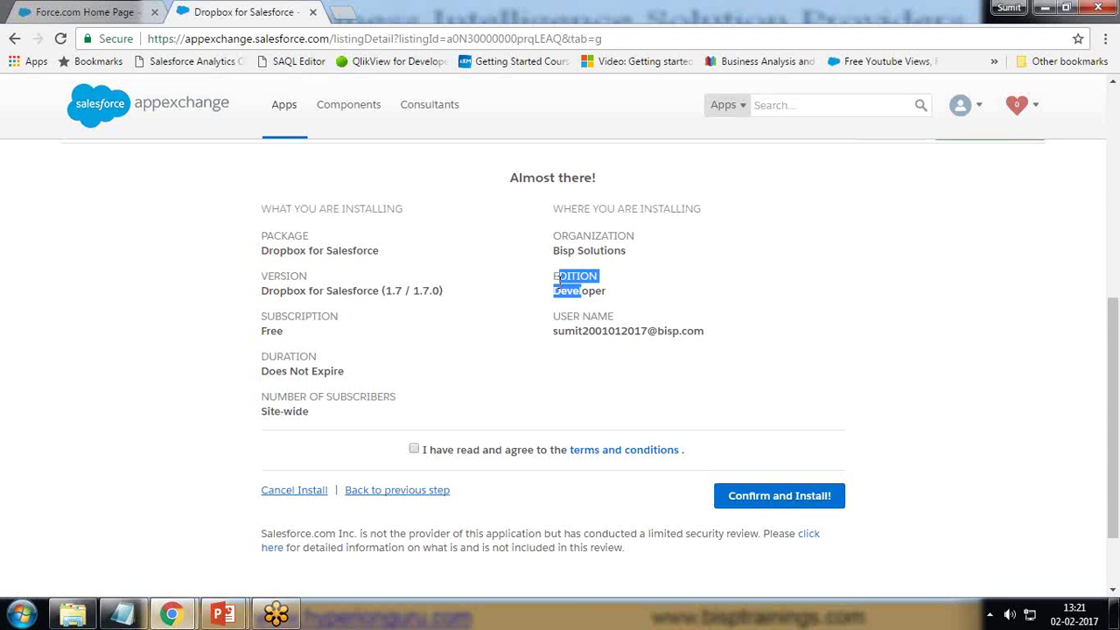
{"action": "left_click_drag", "start_coordinate": [557, 333], "coordinate": [579, 336]}
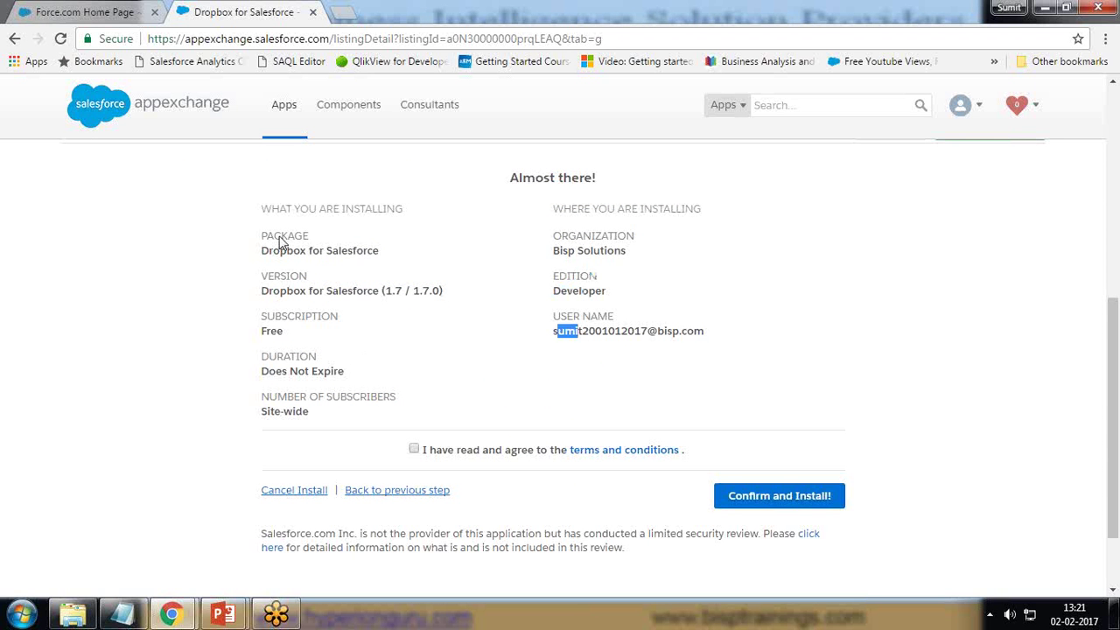
{"action": "left_click_drag", "start_coordinate": [263, 371], "coordinate": [344, 371]}
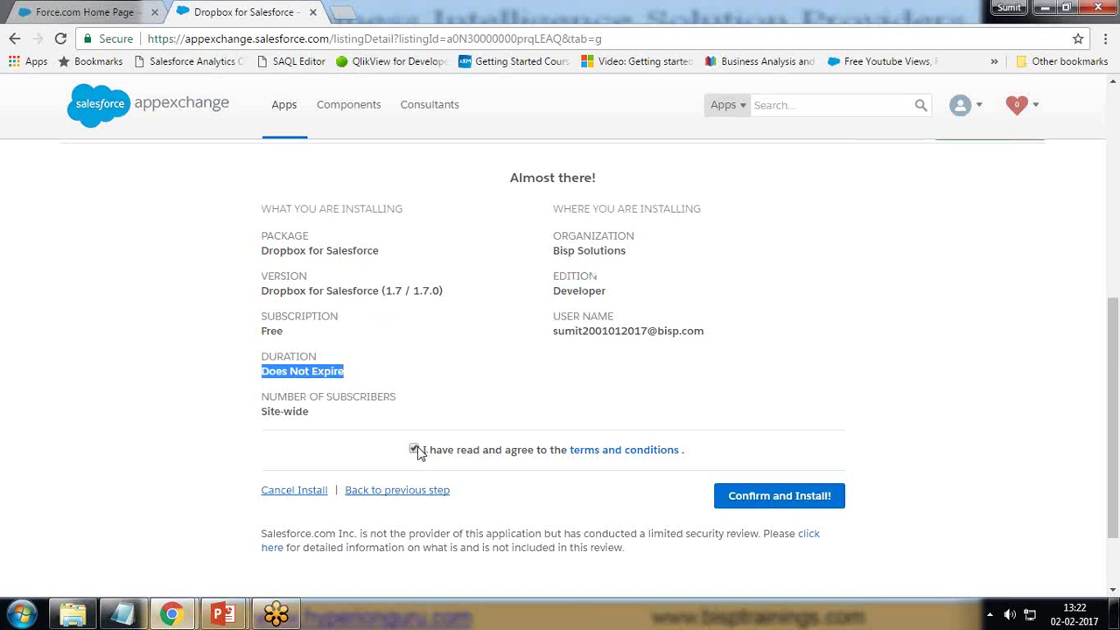
{"action": "left_click", "coordinate": [761, 500]}
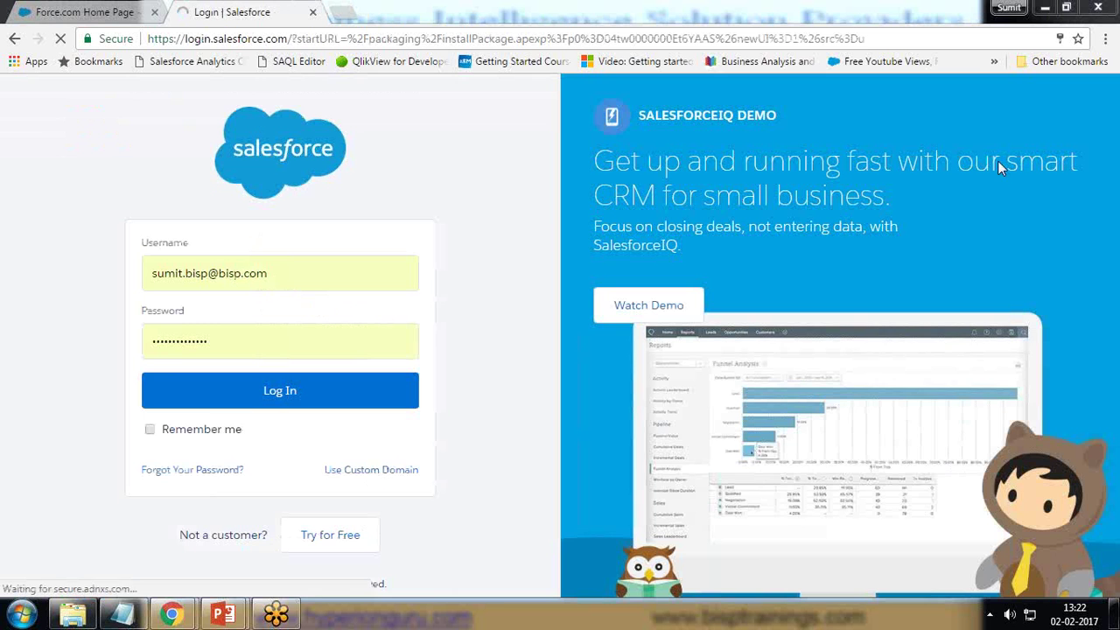
Log in to Salesforce by entering the target organization's username and the account password
{"action": "left_click", "coordinate": [263, 273]}
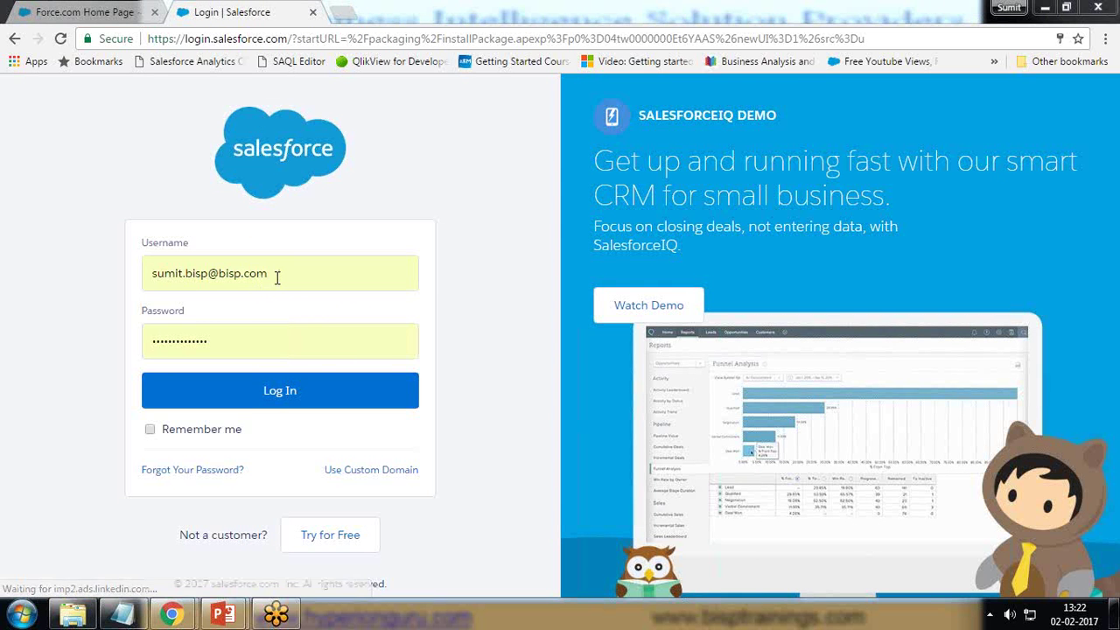
{"action": "left_click", "coordinate": [160, 300]}
{"action": "double_click", "coordinate": [203, 343]}
{"action": "key", "text": "BackSpace"}
{"action": "type", "text": "•••••••••••"}
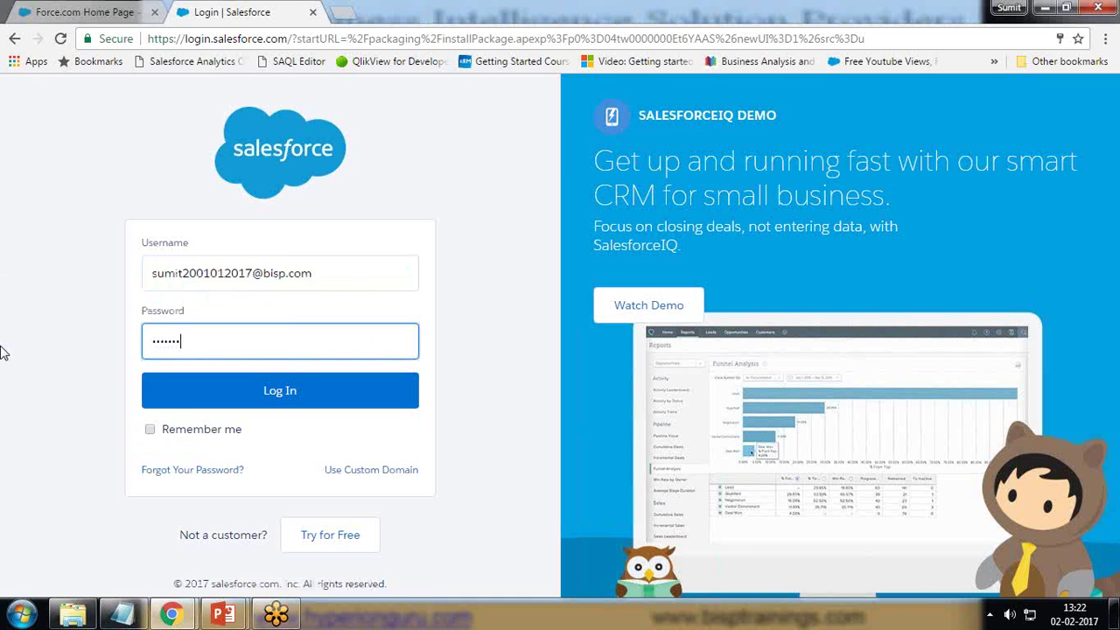
{"action": "key", "text": "Return"}
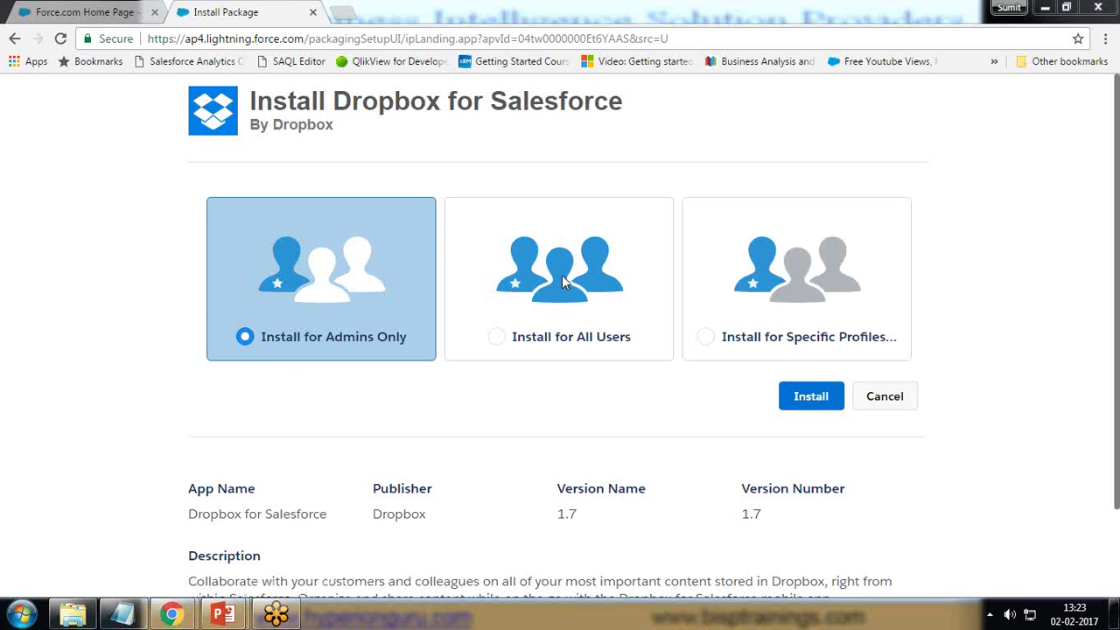
Select installation for specific profiles and review the access level settings for each profile
{"action": "left_click", "coordinate": [766, 278]}
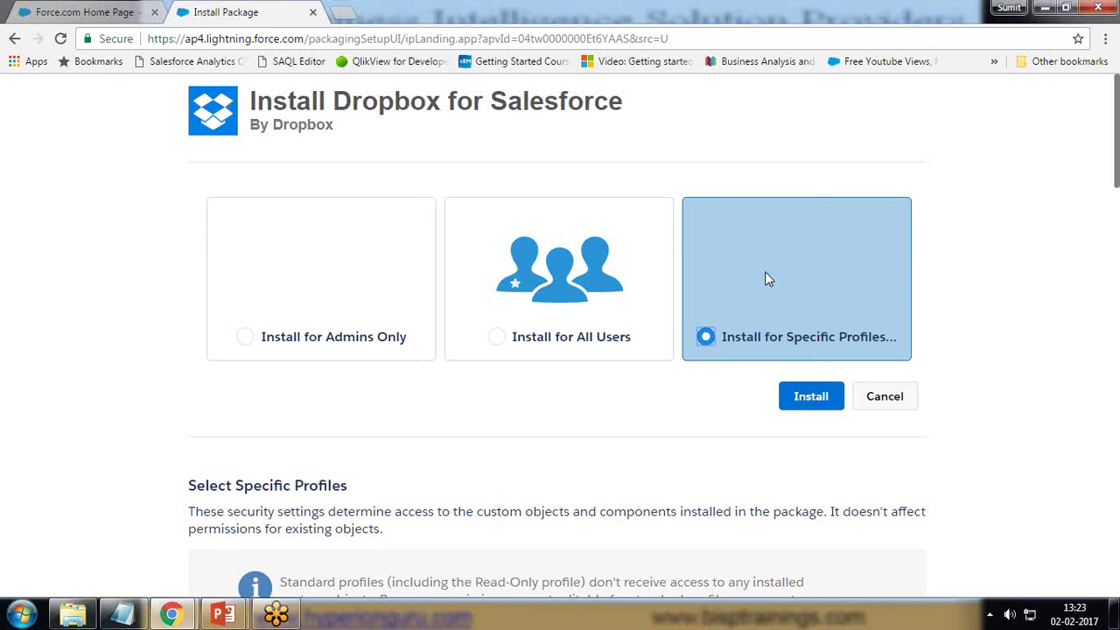
{"action": "scroll", "coordinate": [376, 422], "scroll_direction": "down", "scroll_amount": 6}
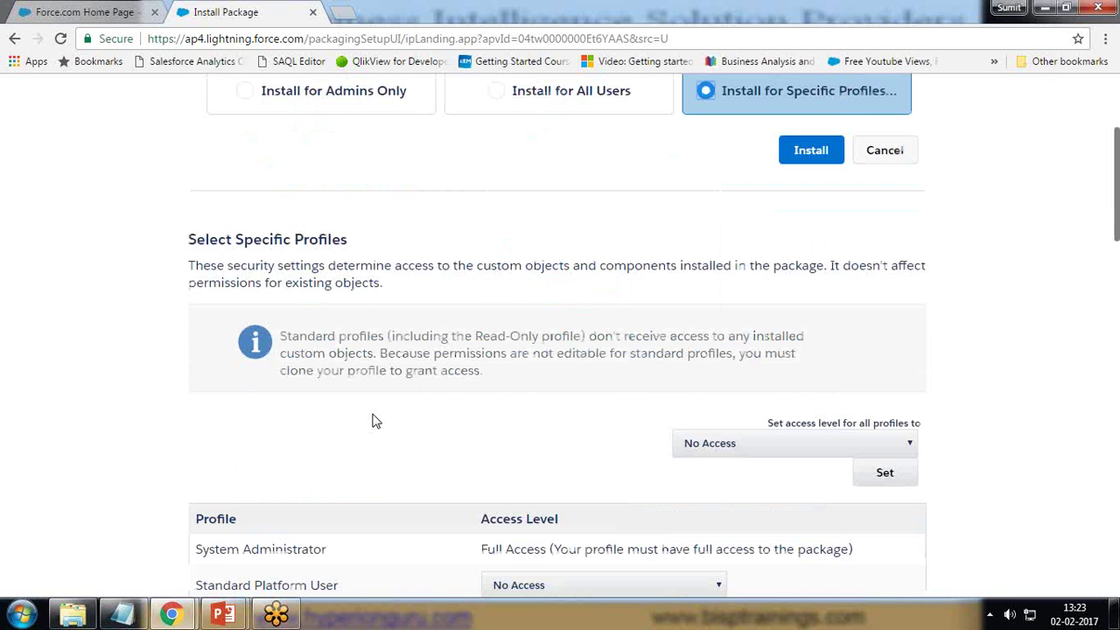
{"action": "scroll", "coordinate": [616, 369], "scroll_direction": "down", "scroll_amount": 3}
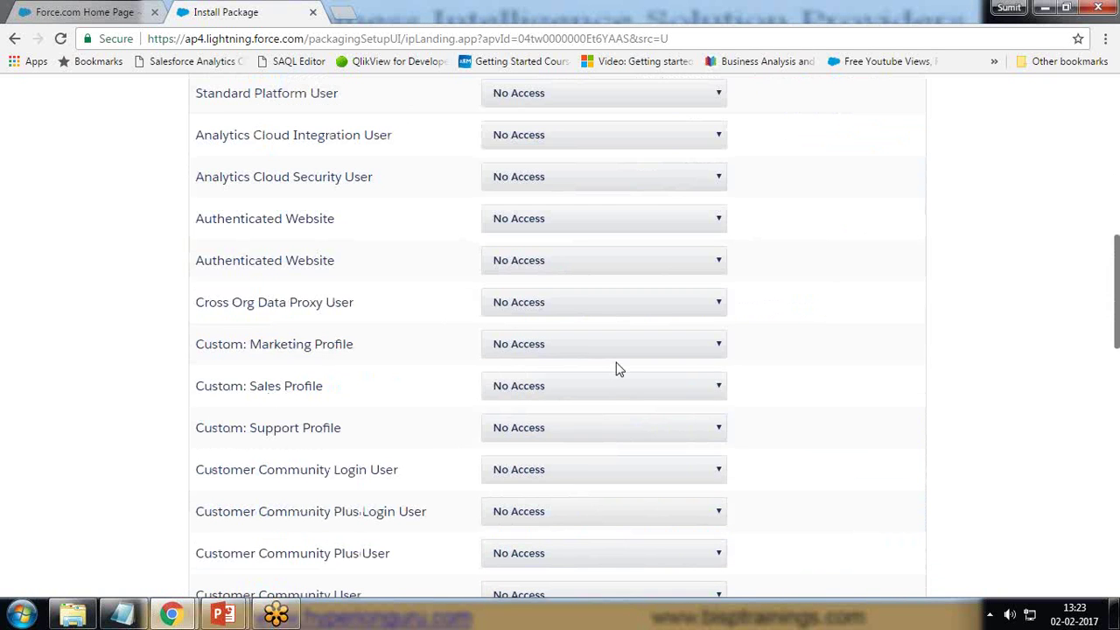
{"action": "scroll", "coordinate": [614, 363], "scroll_direction": "down", "scroll_amount": 12}
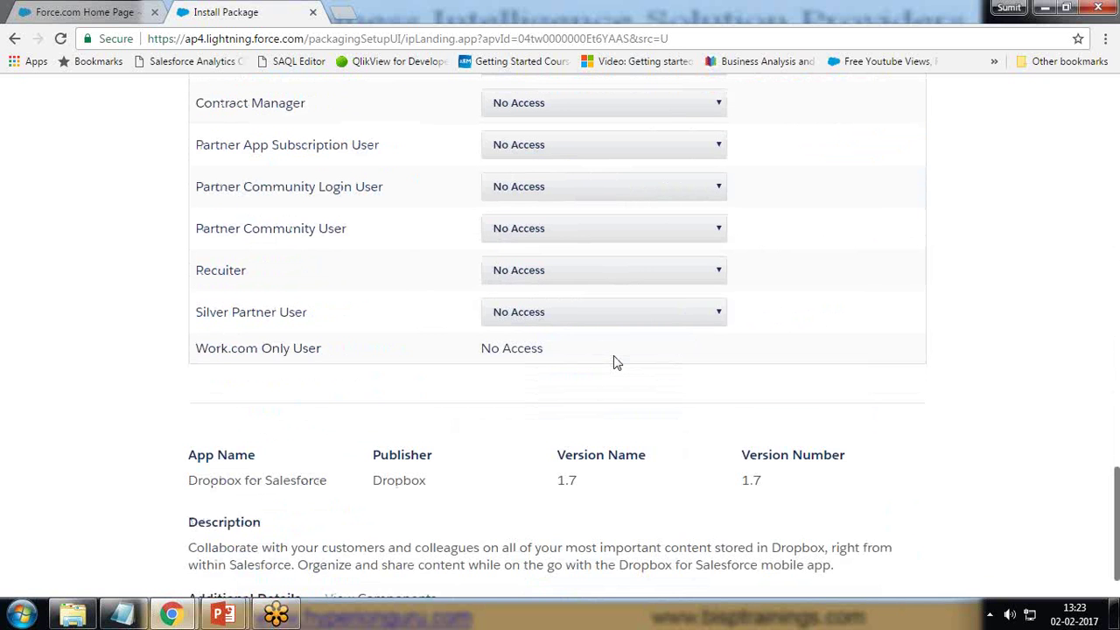
{"action": "scroll", "coordinate": [613, 363], "scroll_direction": "up", "scroll_amount": 2}
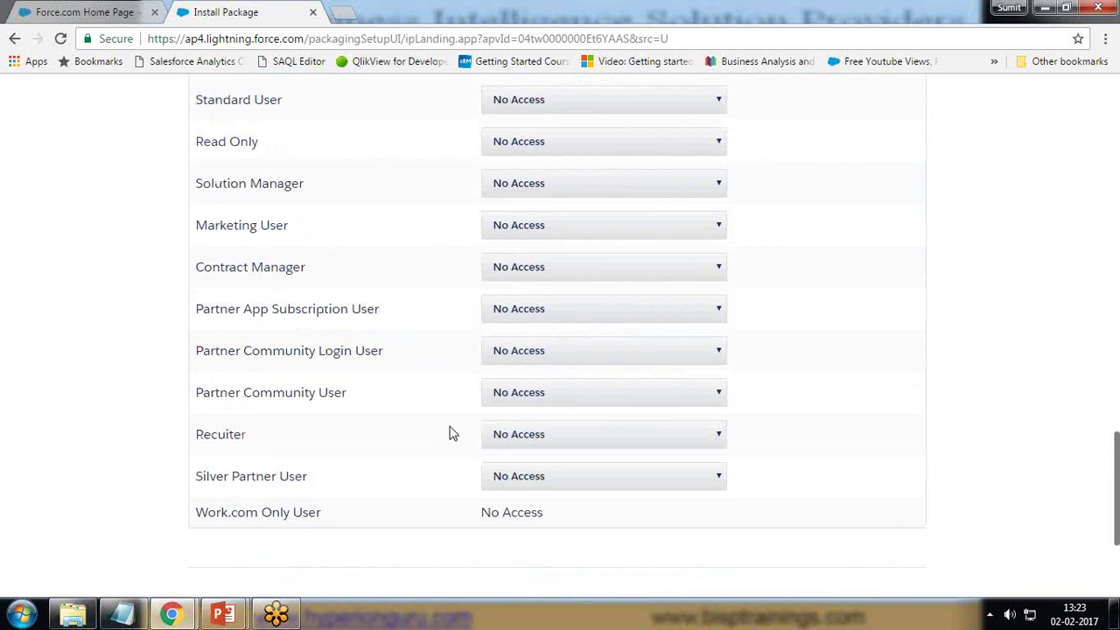
{"action": "scroll", "coordinate": [449, 429], "scroll_direction": "up", "scroll_amount": 6}
{"action": "scroll", "coordinate": [449, 433], "scroll_direction": "up", "scroll_amount": 10}
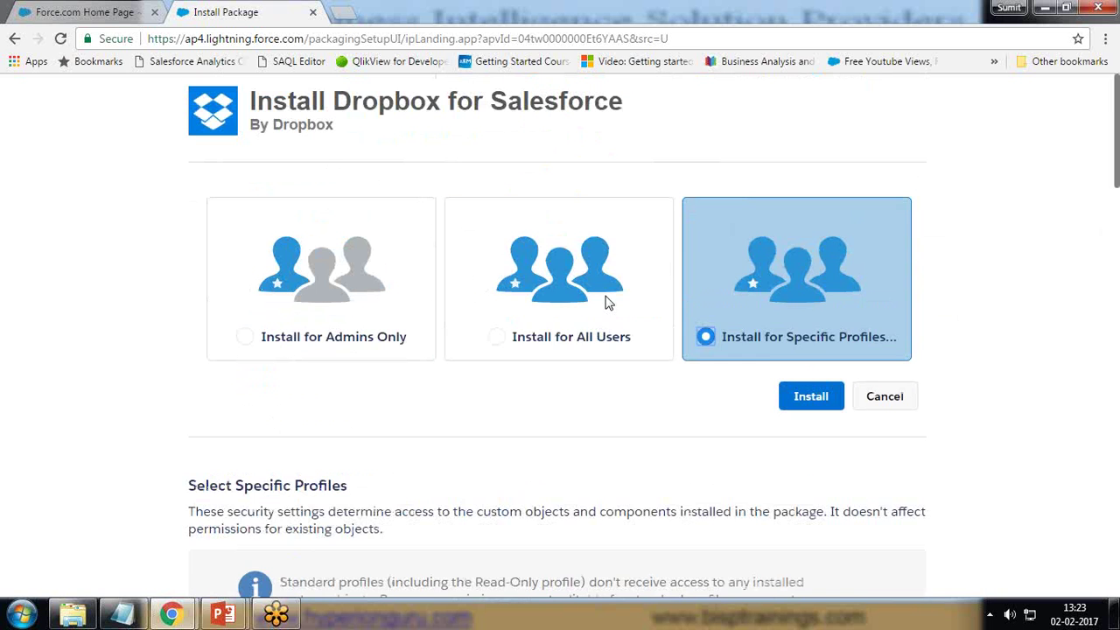
Install the Dropbox package for all users and grant access to the listed third-party websites
{"action": "left_click", "coordinate": [585, 266]}
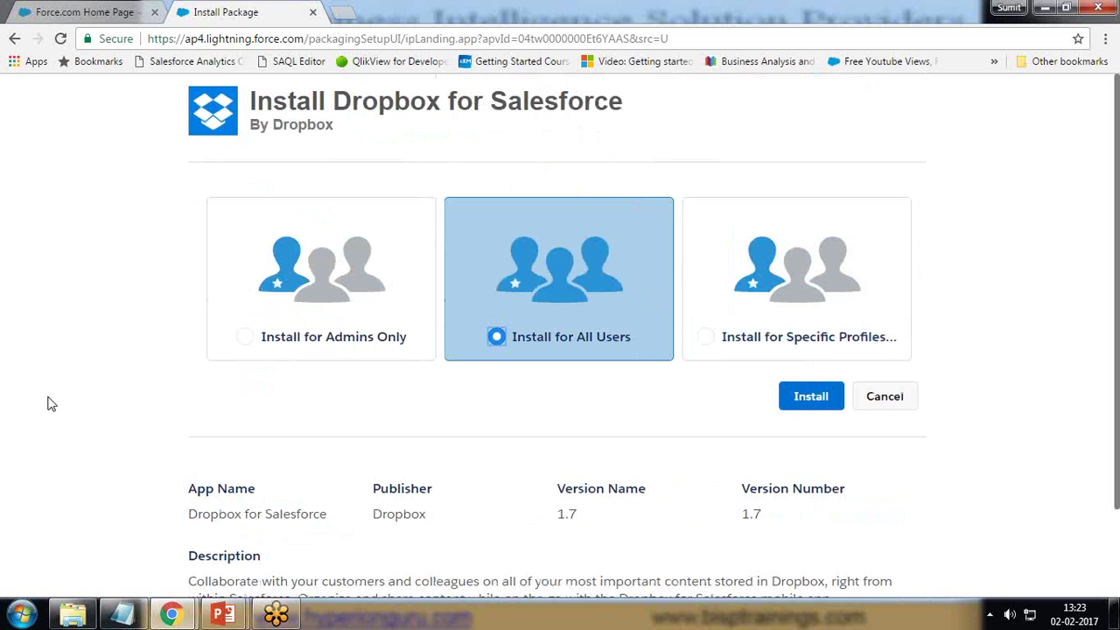
{"action": "scroll", "coordinate": [49, 401], "scroll_direction": "down", "scroll_amount": 1}
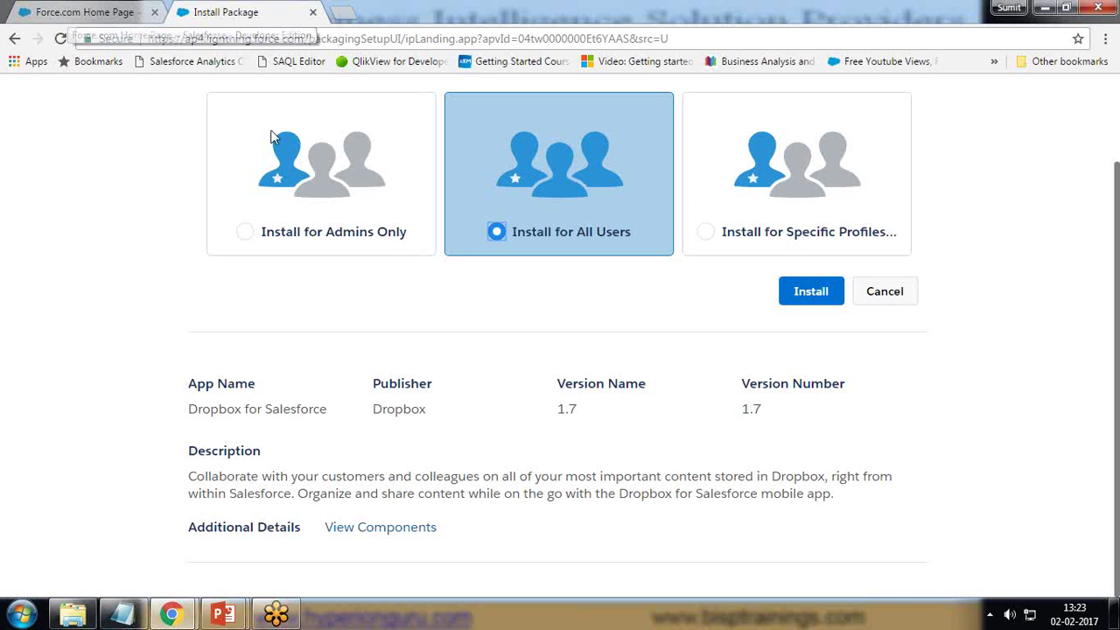
{"action": "left_click", "coordinate": [811, 293]}
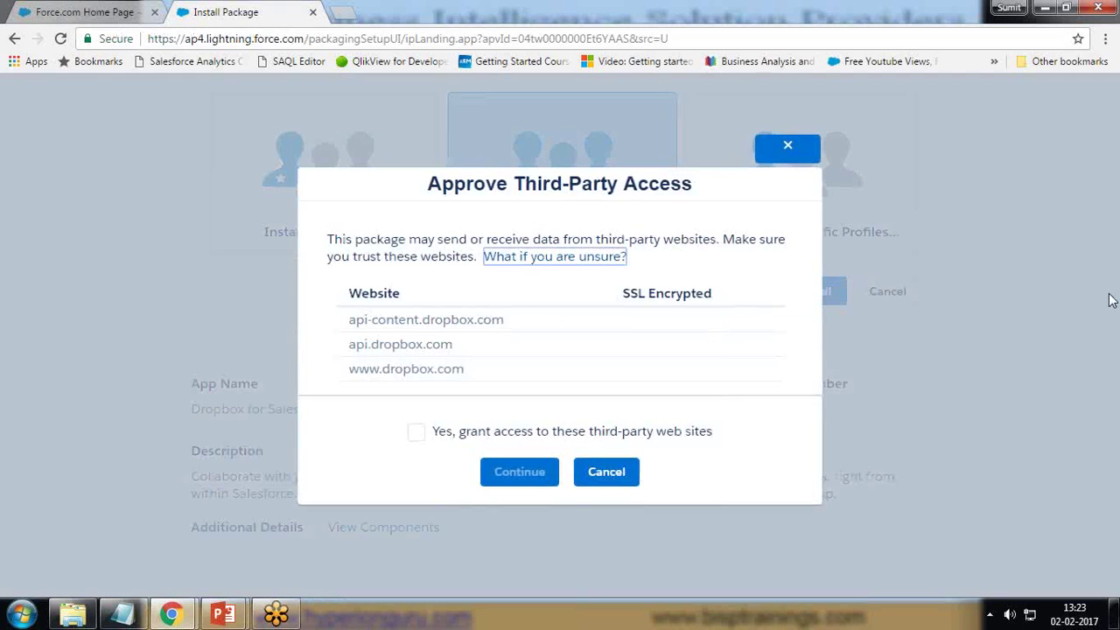
{"action": "left_click", "coordinate": [415, 432]}
{"action": "left_click", "coordinate": [516, 474]}
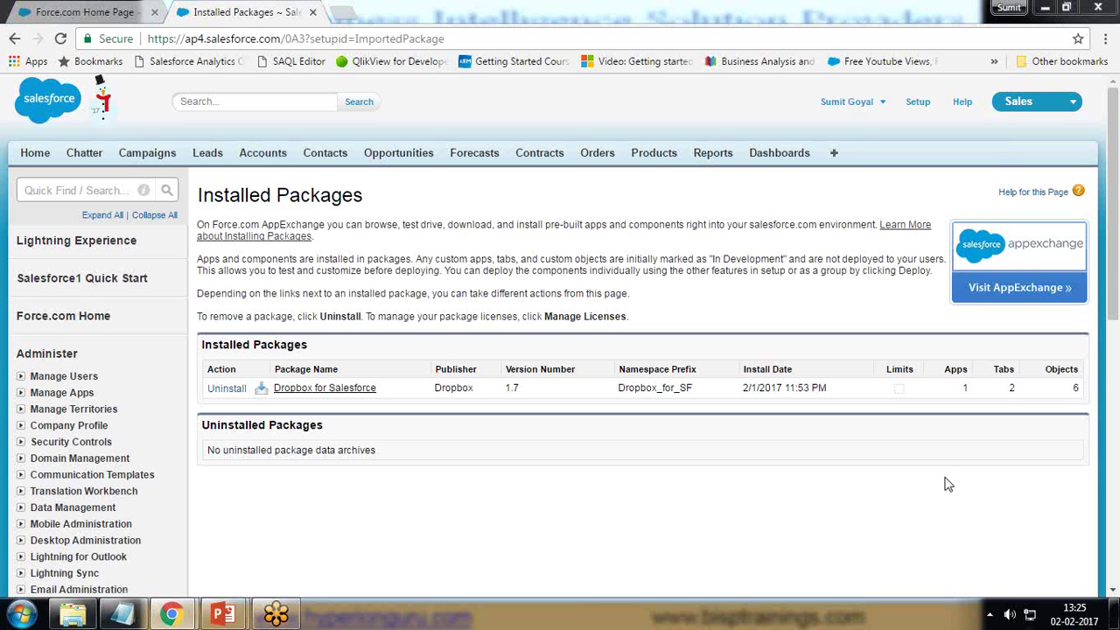
Open the Account Layout for editing from the page layouts in the Accounts customization setup
{"action": "left_click", "coordinate": [262, 152]}
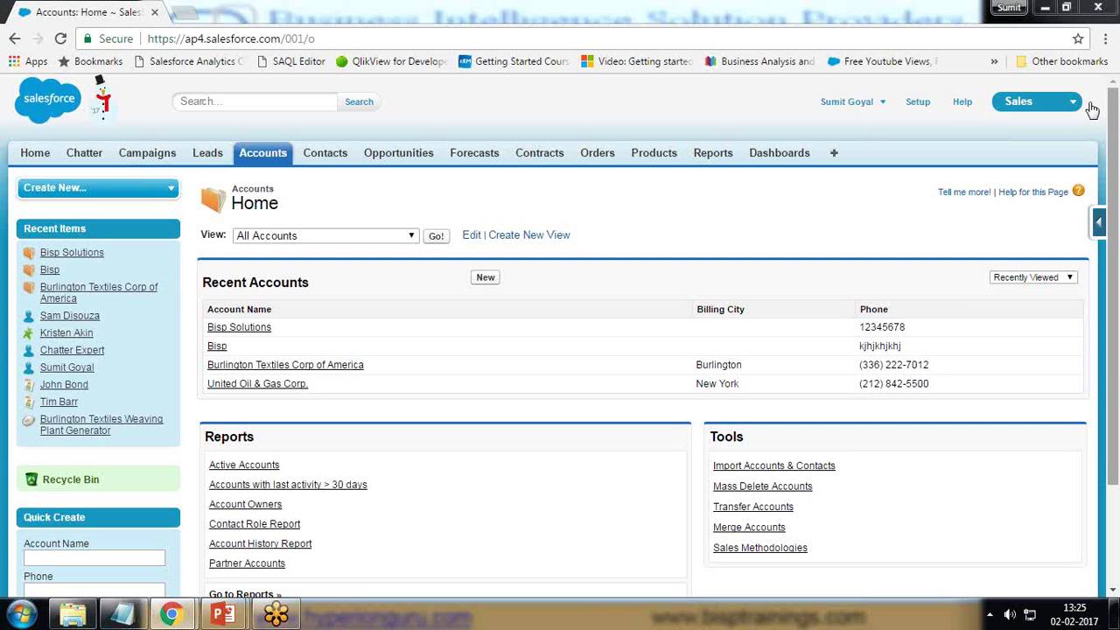
{"action": "left_click", "coordinate": [915, 102]}
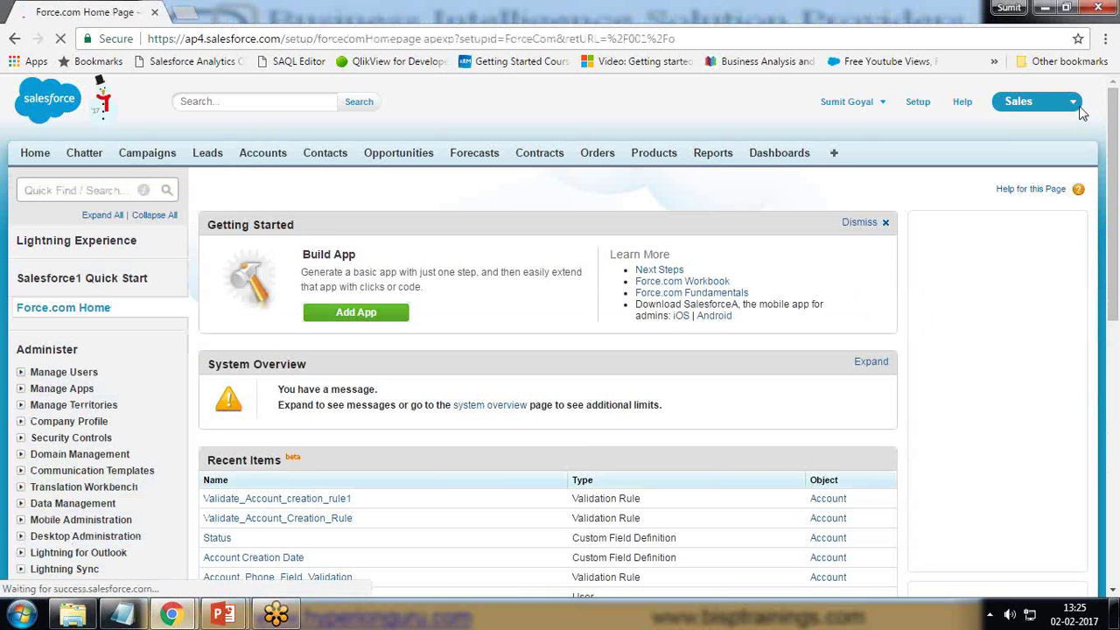
{"action": "scroll", "coordinate": [22, 442], "scroll_direction": "down", "scroll_amount": 3}
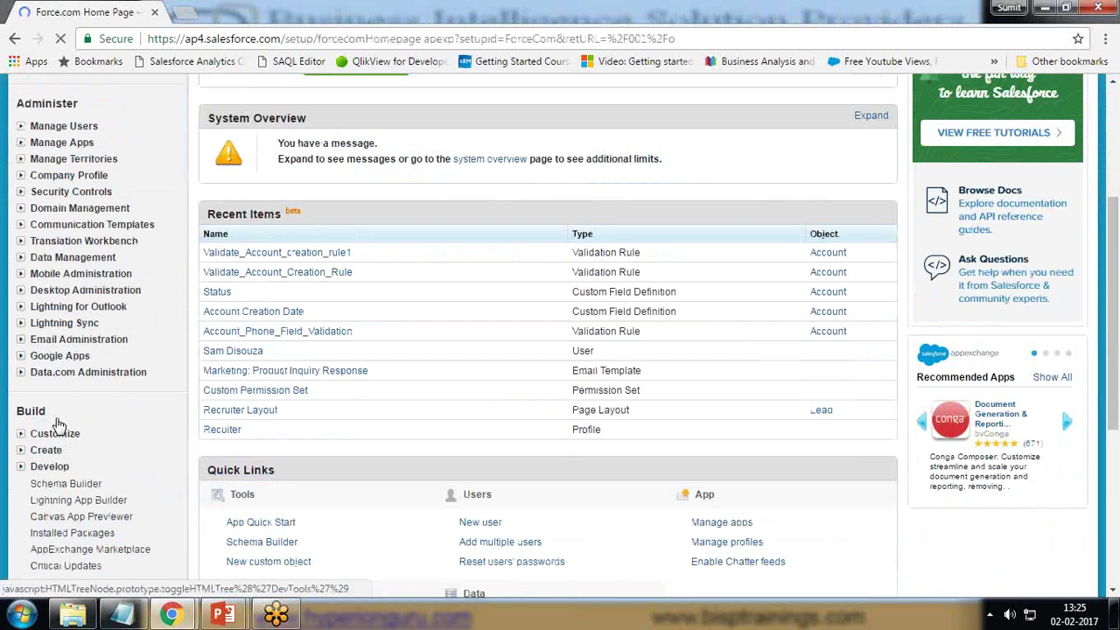
{"action": "left_click", "coordinate": [21, 435]}
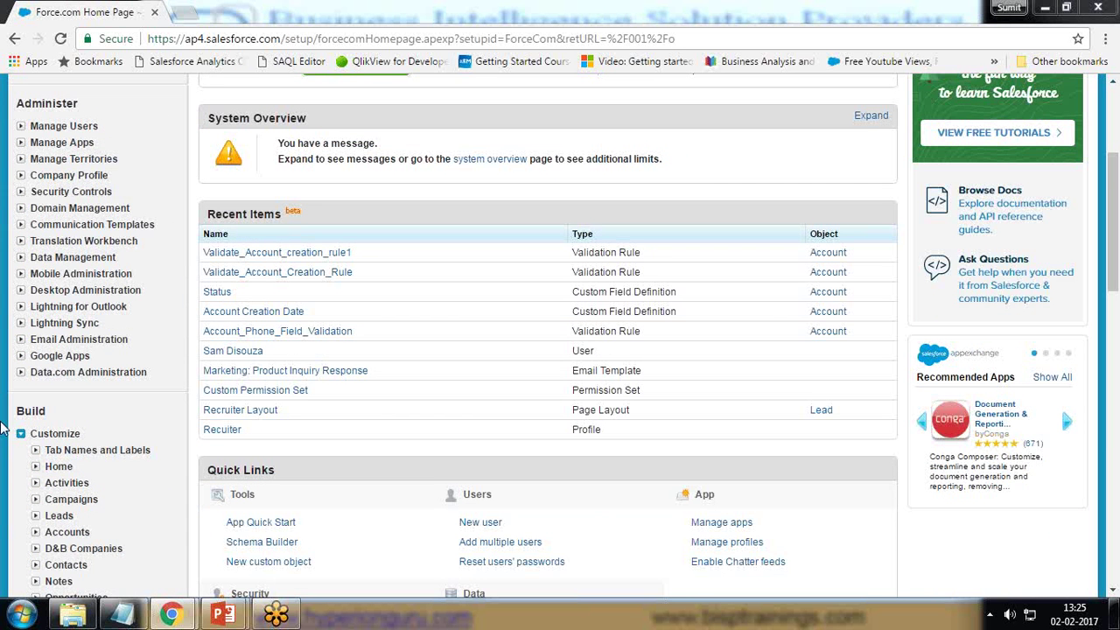
{"action": "scroll", "coordinate": [93, 410], "scroll_direction": "down", "scroll_amount": 1}
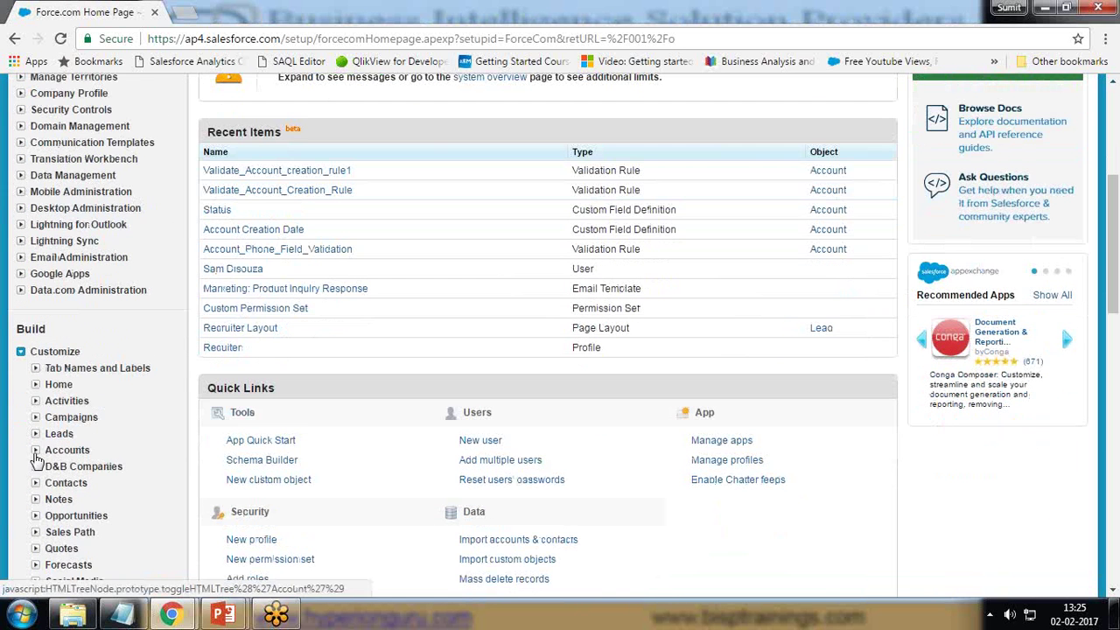
{"action": "left_click", "coordinate": [36, 451]}
{"action": "scroll", "coordinate": [88, 263], "scroll_direction": "down", "scroll_amount": 3}
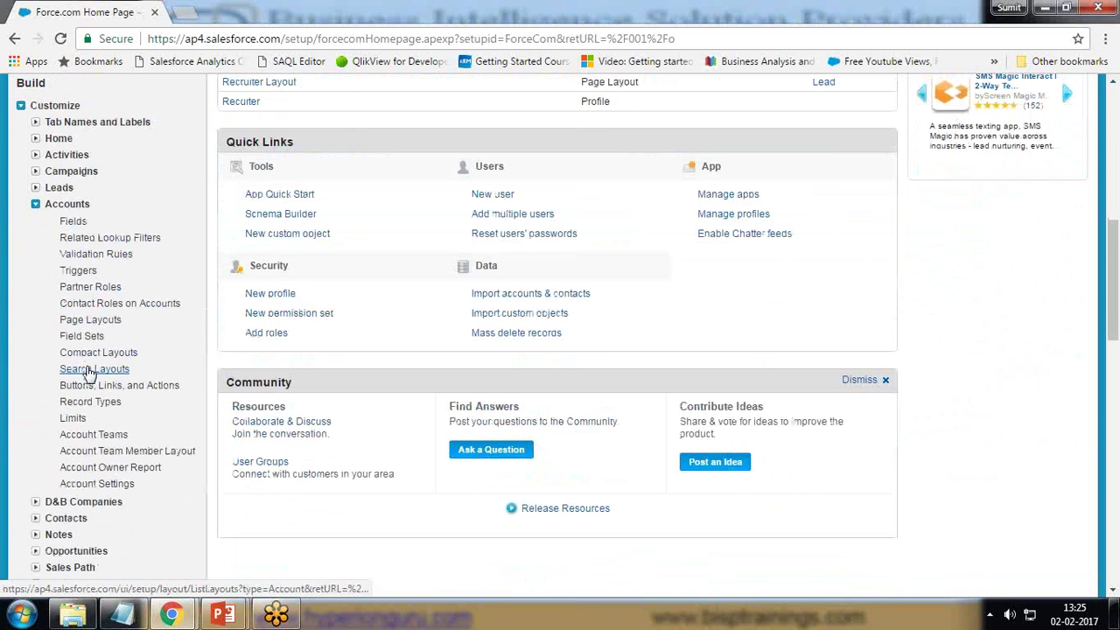
{"action": "left_click", "coordinate": [90, 320]}
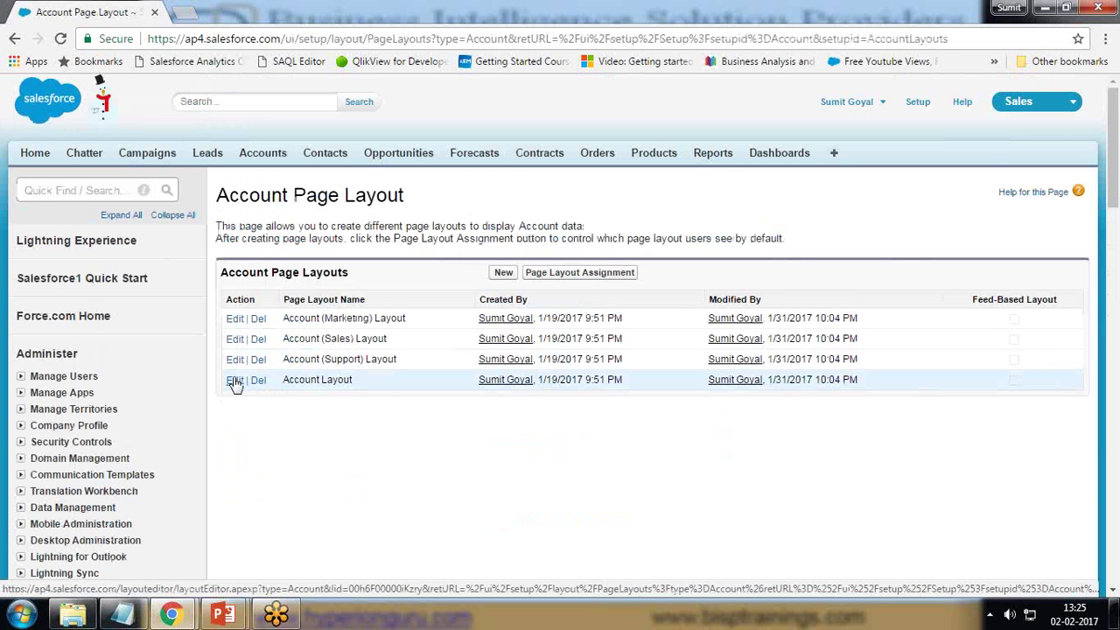
{"action": "left_click", "coordinate": [234, 381]}
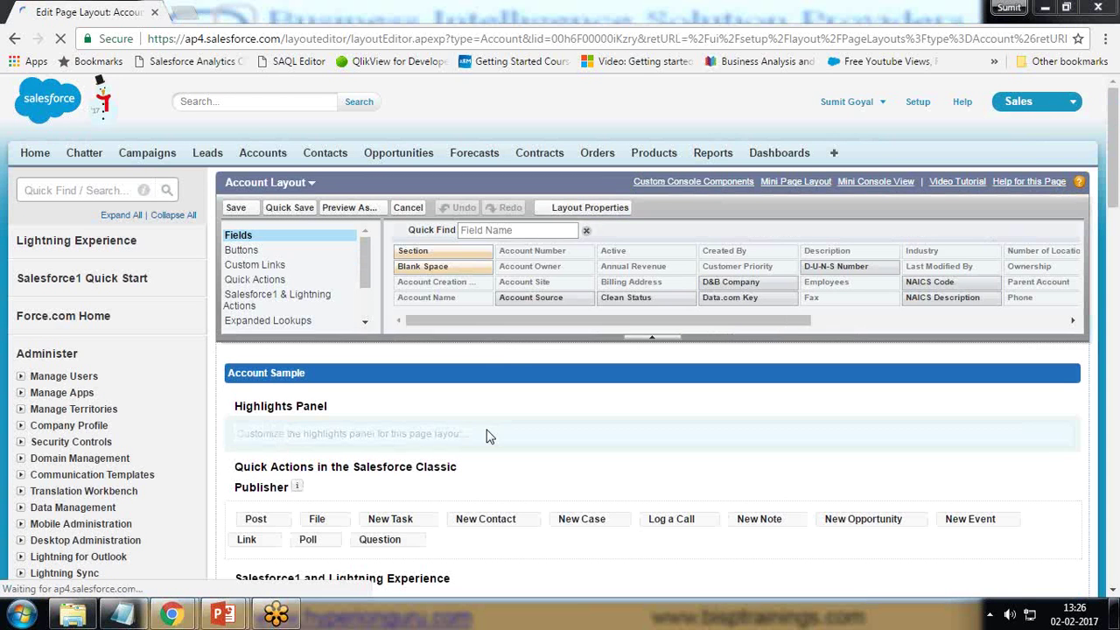
Add a 1-column section named DropBox between the Additional Information and System Information sections of the account layout
{"action": "scroll", "coordinate": [490, 433], "scroll_direction": "down", "scroll_amount": 6}
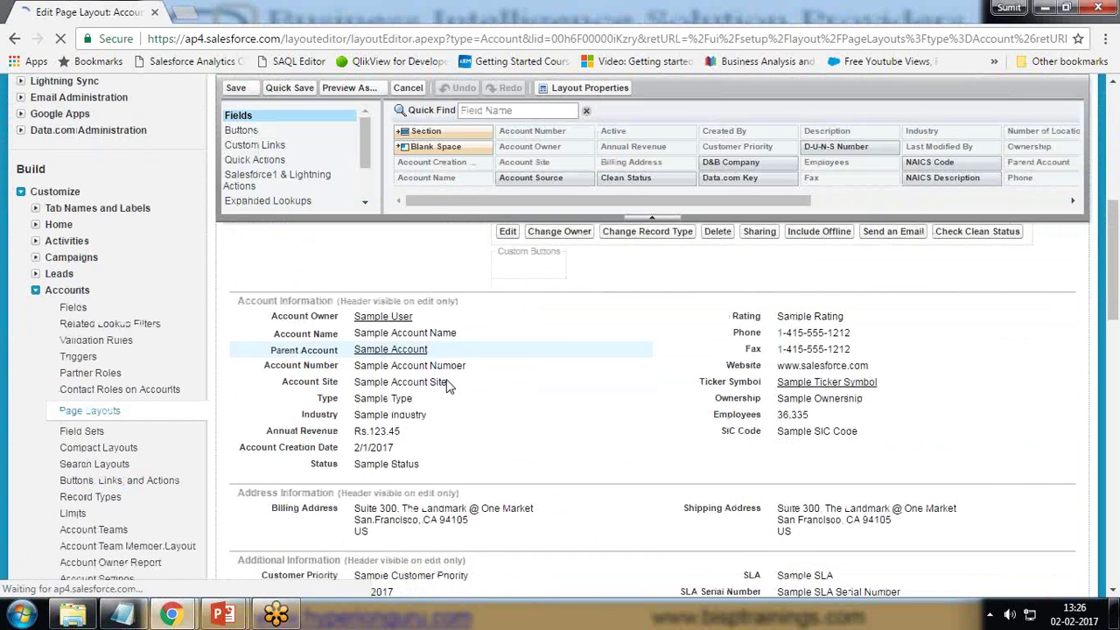
{"action": "left_click_drag", "start_coordinate": [420, 131], "coordinate": [375, 352]}
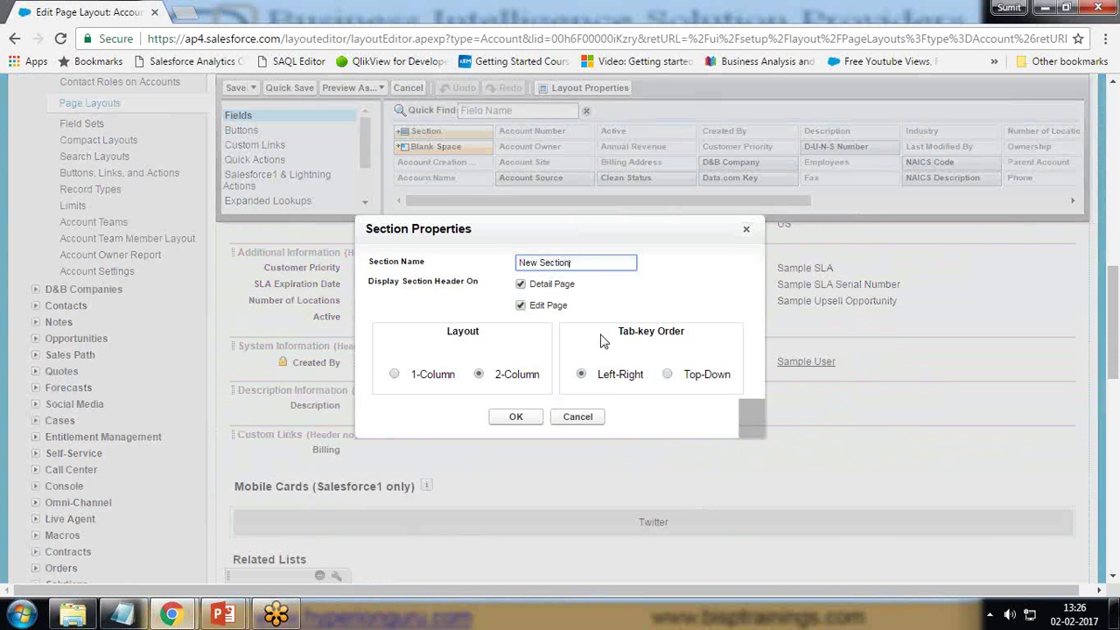
{"action": "key", "text": "ctrl+a"}
{"action": "key", "text": "BackSpace"}
{"action": "type", "text": "Drop"}
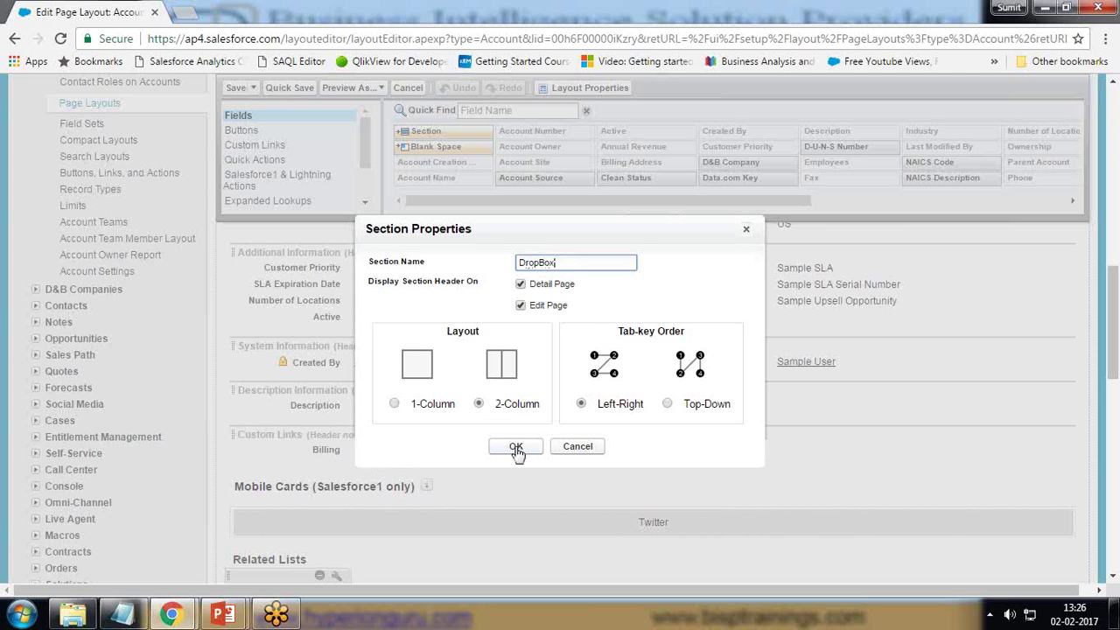
{"action": "left_click", "coordinate": [393, 403]}
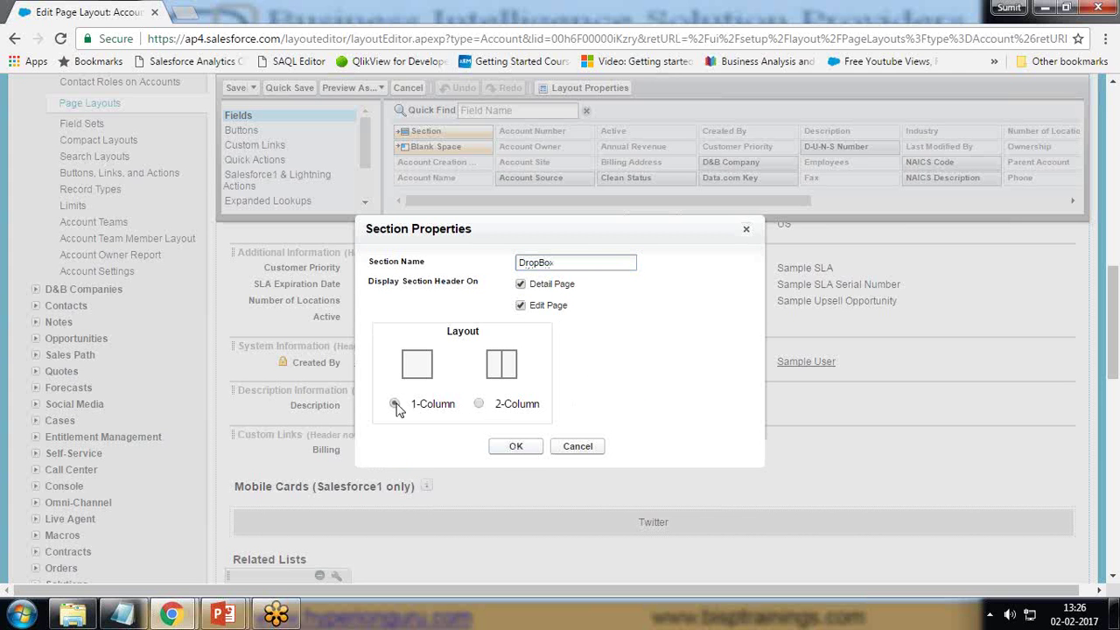
{"action": "left_click", "coordinate": [516, 447]}
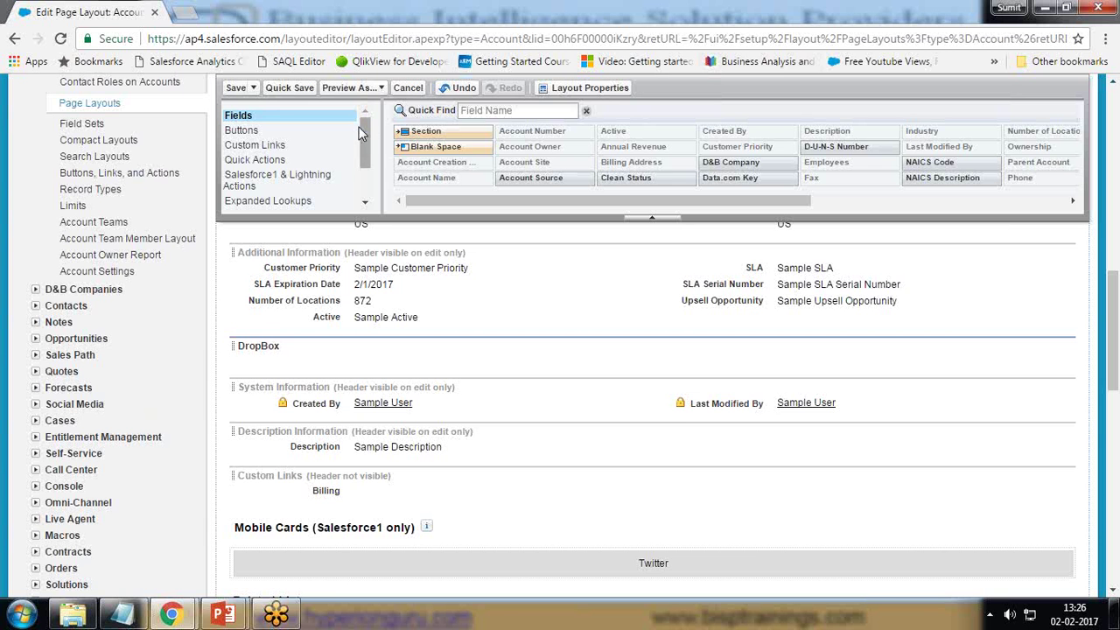
Place the Dropbox for Accounts Visualforce page in the DropBox section of the account layout
{"action": "scroll", "coordinate": [366, 128], "scroll_direction": "down", "scroll_amount": 3}
{"action": "left_click", "coordinate": [266, 202]}
{"action": "scroll", "coordinate": [417, 170], "scroll_direction": "up", "scroll_amount": 8}
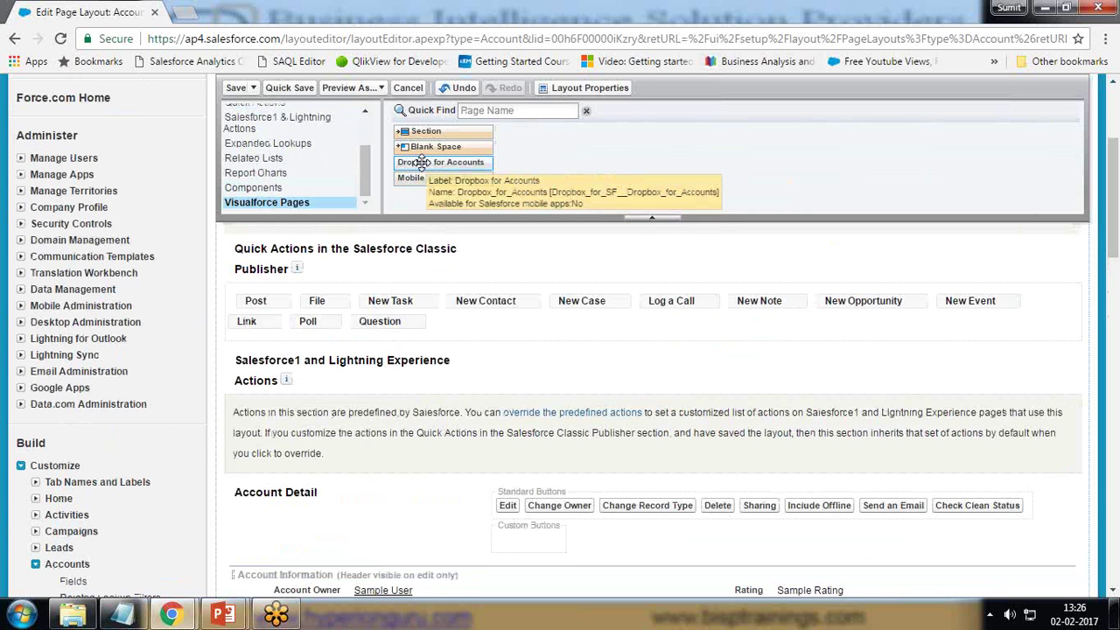
{"action": "scroll", "coordinate": [552, 288], "scroll_direction": "down", "scroll_amount": 3}
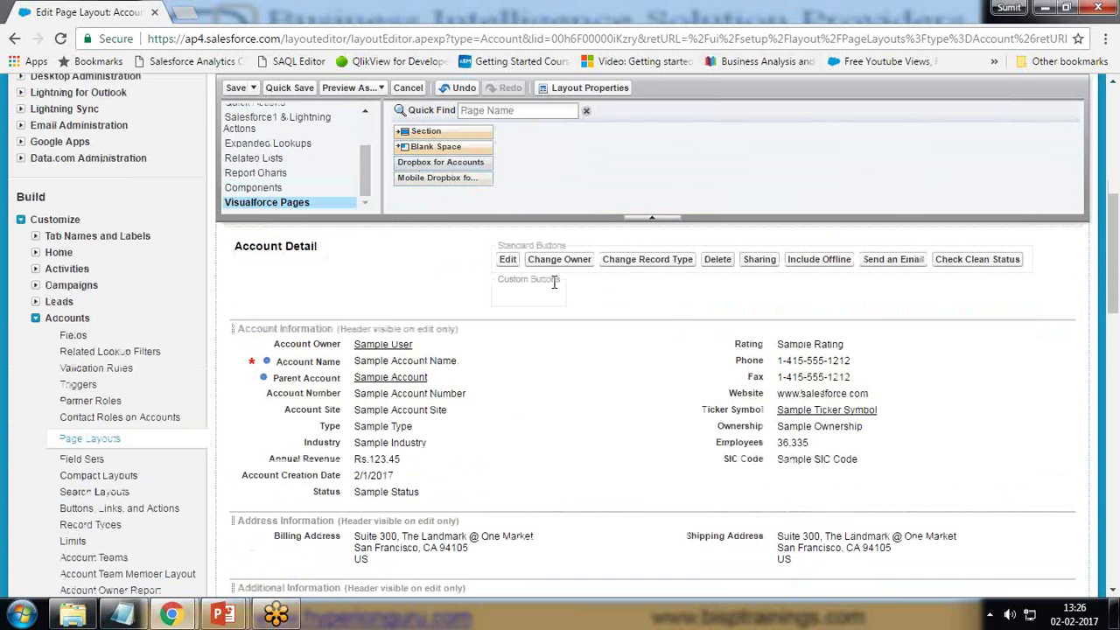
{"action": "scroll", "coordinate": [452, 313], "scroll_direction": "down", "scroll_amount": 5}
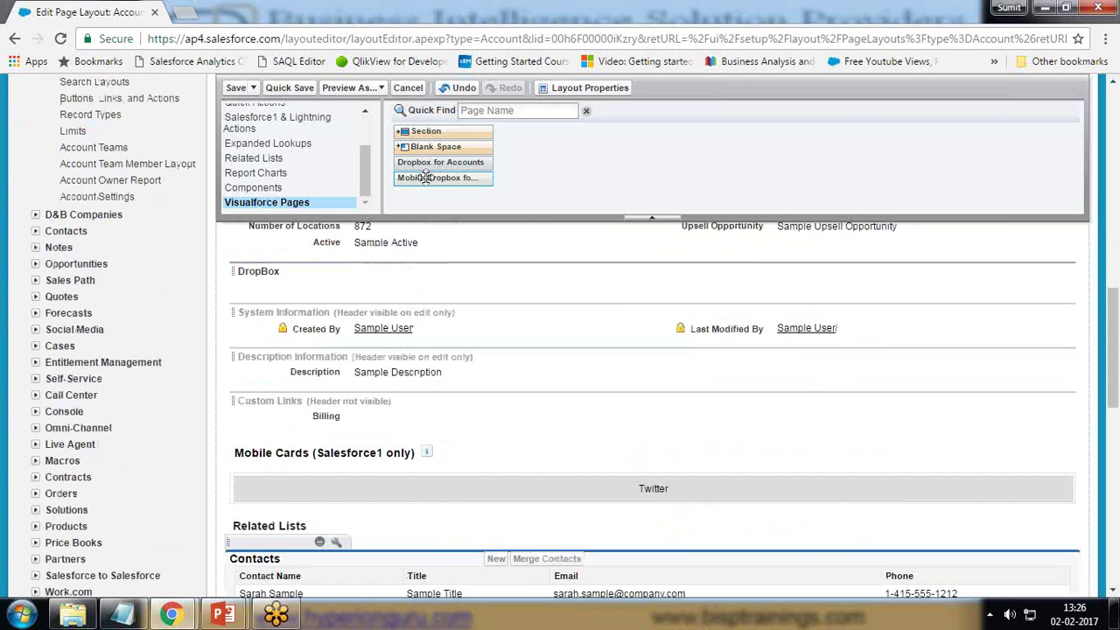
{"action": "left_click_drag", "start_coordinate": [437, 162], "coordinate": [419, 291]}
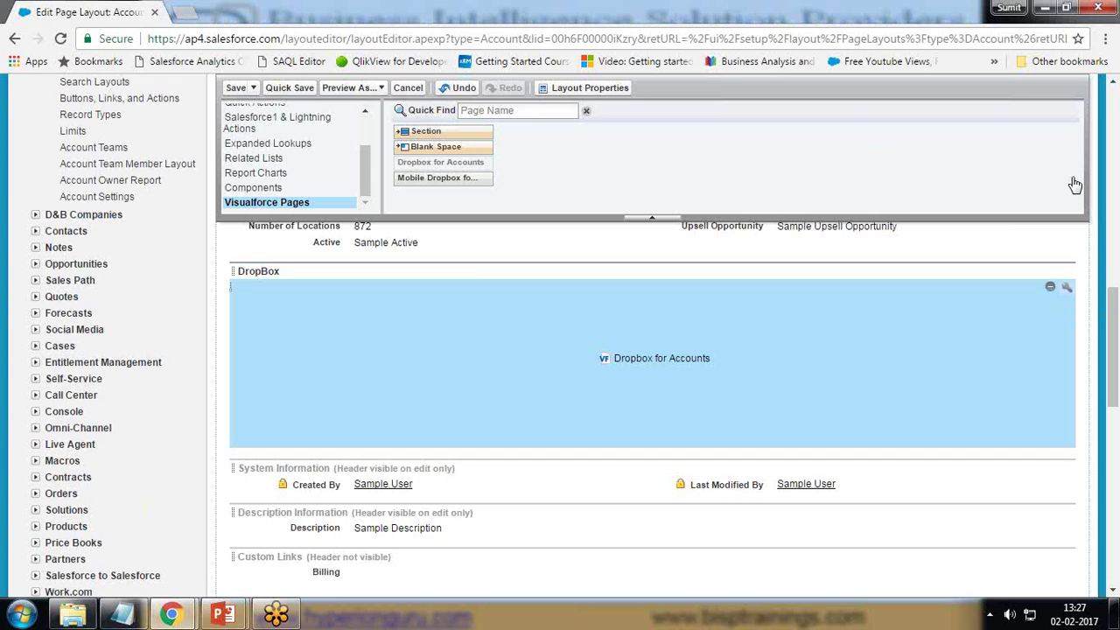
Set the Dropbox for Accounts page height to 400 pixels with scrollbars shown, and save the account layout
{"action": "left_click", "coordinate": [1066, 287]}
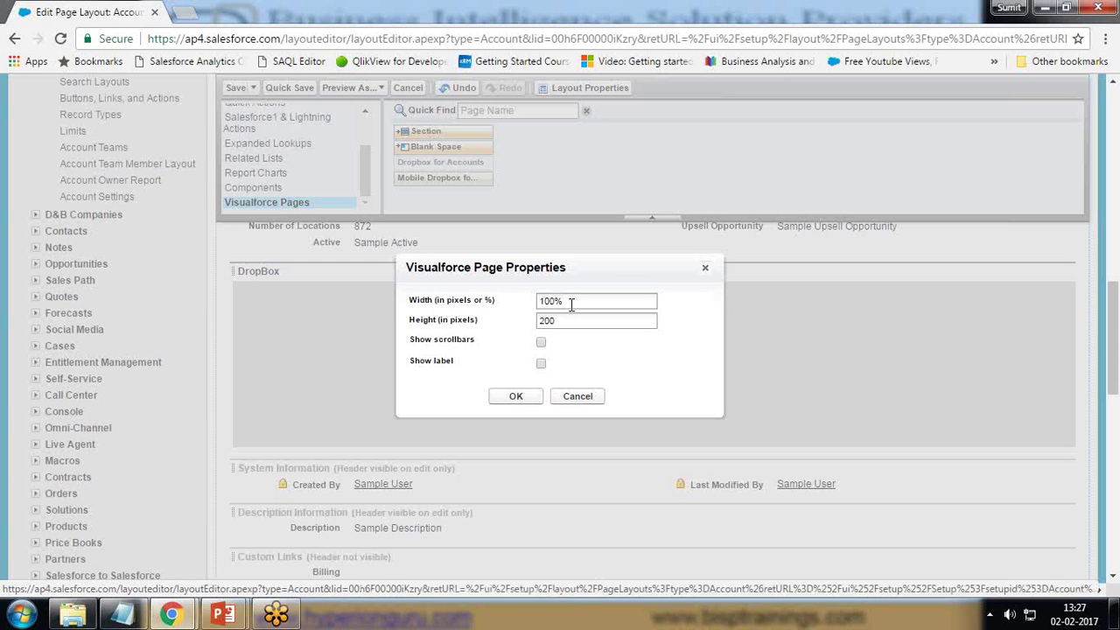
{"action": "left_click_drag", "start_coordinate": [559, 321], "coordinate": [435, 341]}
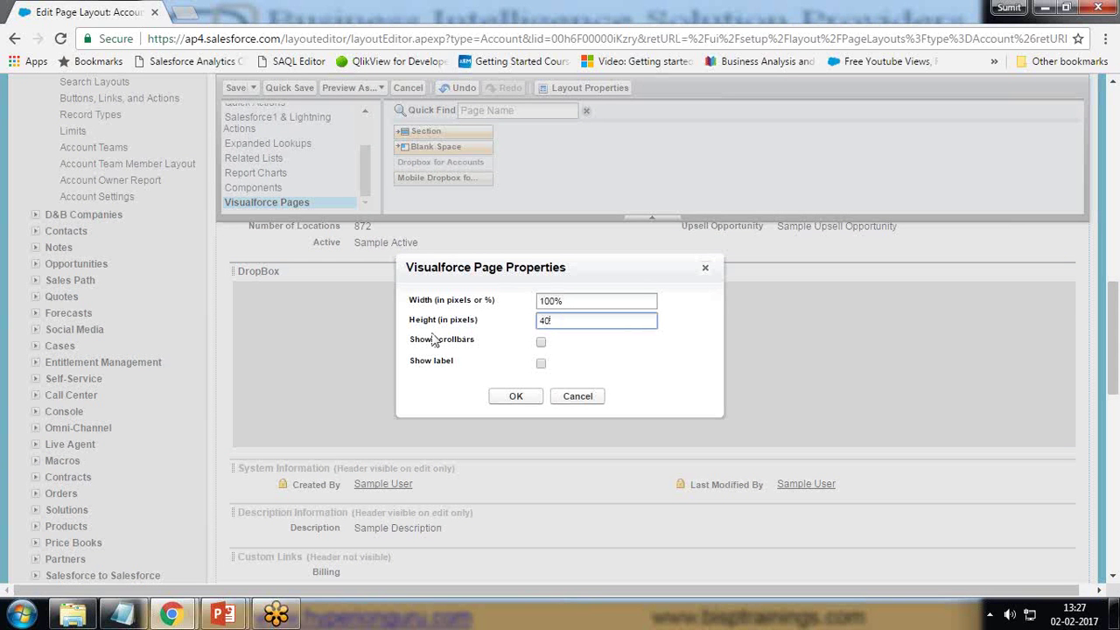
{"action": "left_click", "coordinate": [541, 342]}
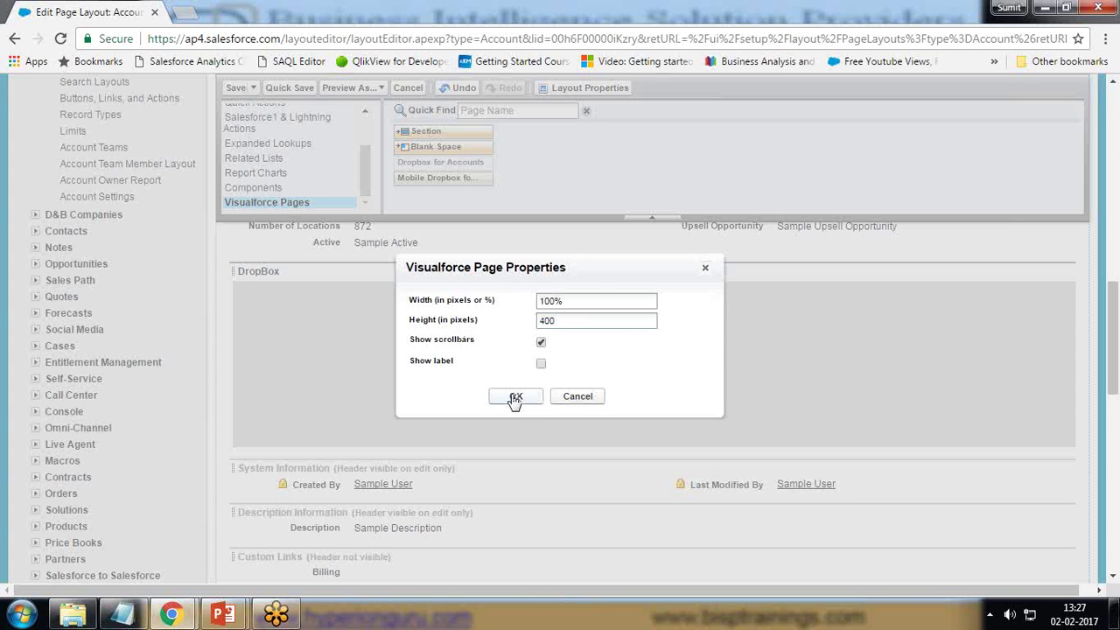
{"action": "left_click", "coordinate": [515, 398]}
{"action": "scroll", "coordinate": [856, 429], "scroll_direction": "down", "scroll_amount": 2}
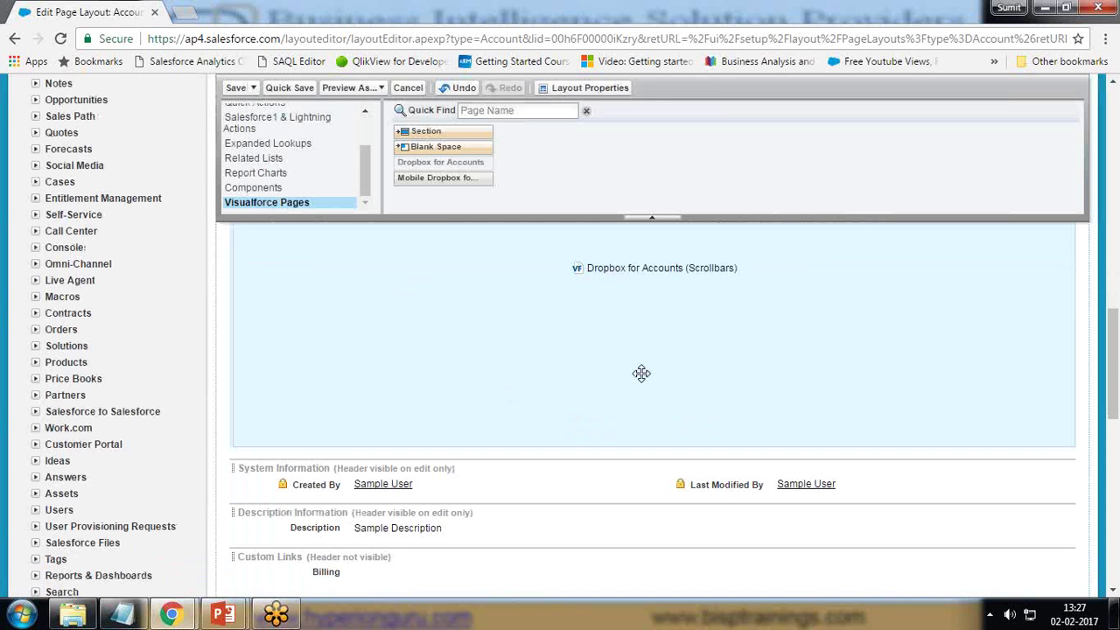
{"action": "scroll", "coordinate": [641, 374], "scroll_direction": "up", "scroll_amount": 15}
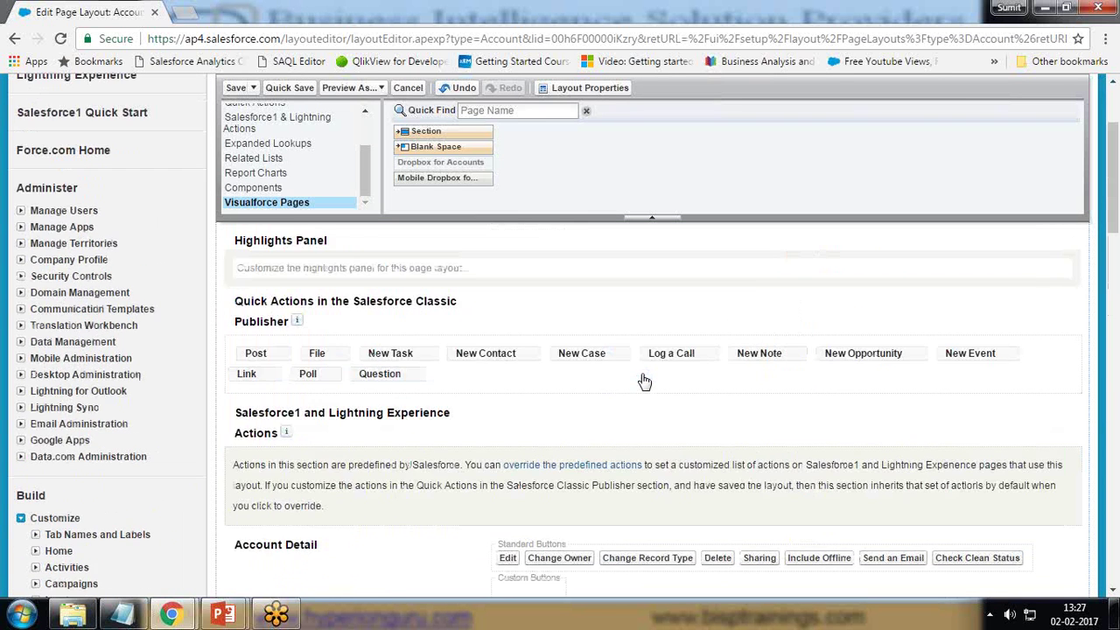
{"action": "scroll", "coordinate": [230, 120], "scroll_direction": "up", "scroll_amount": 2}
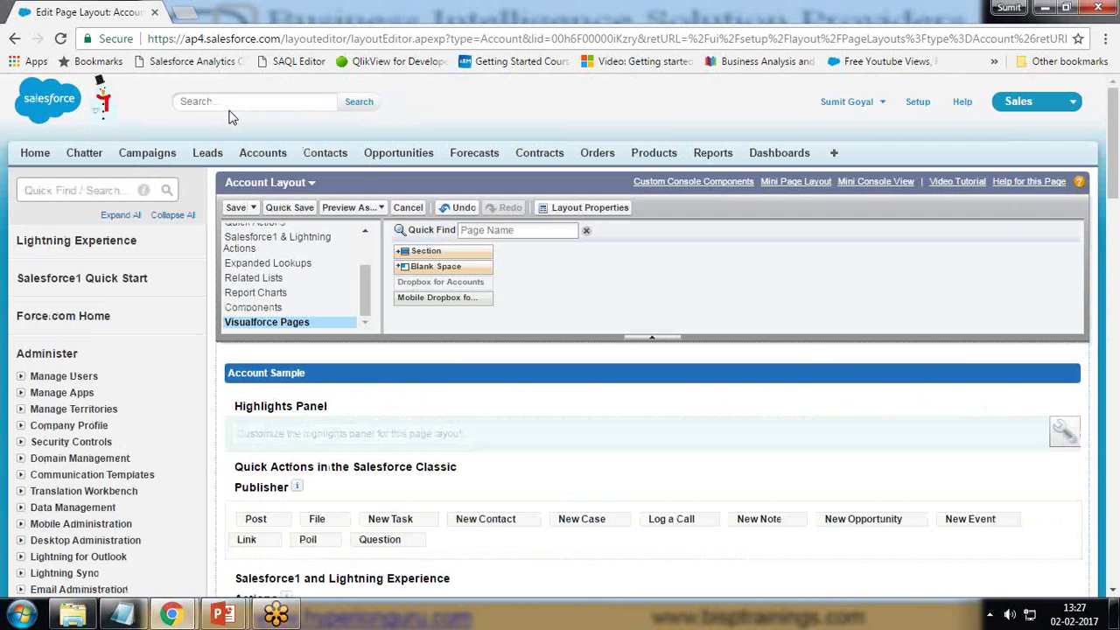
{"action": "left_click", "coordinate": [235, 208]}
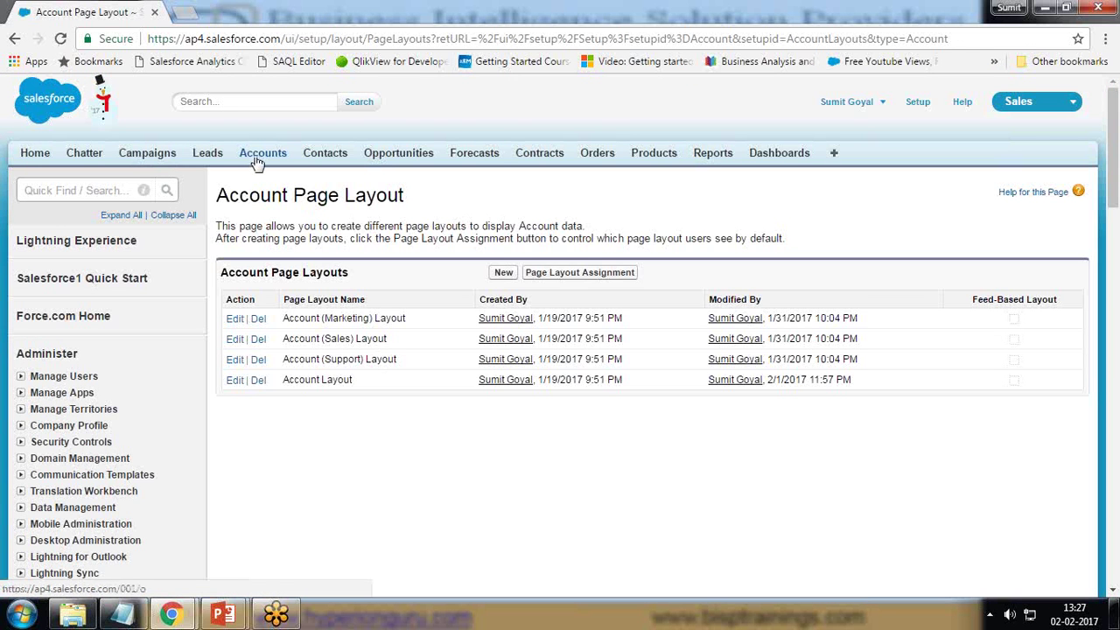
Open the Burlington Textiles Corp of America account and examine its DropBox section
{"action": "left_click", "coordinate": [259, 157]}
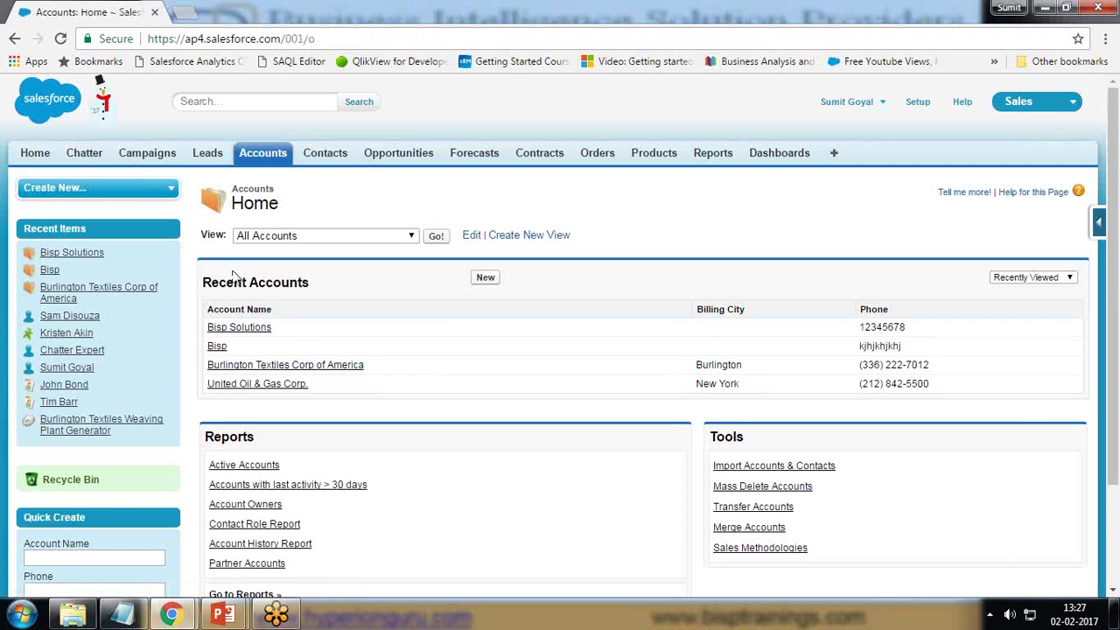
{"action": "left_click", "coordinate": [267, 371]}
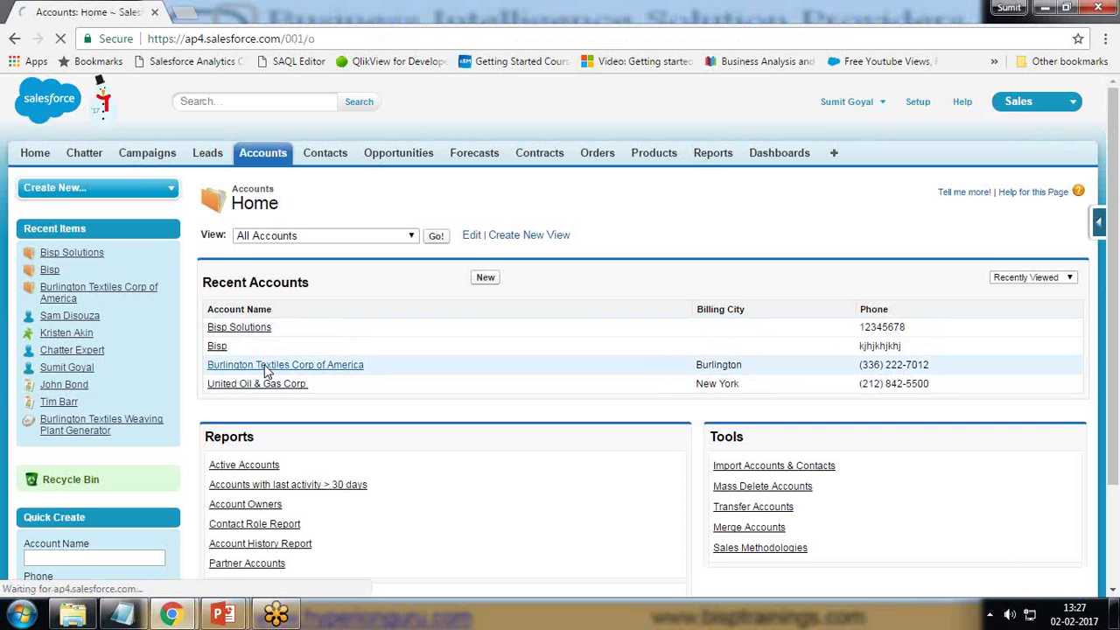
{"action": "scroll", "coordinate": [453, 348], "scroll_direction": "down", "scroll_amount": 6}
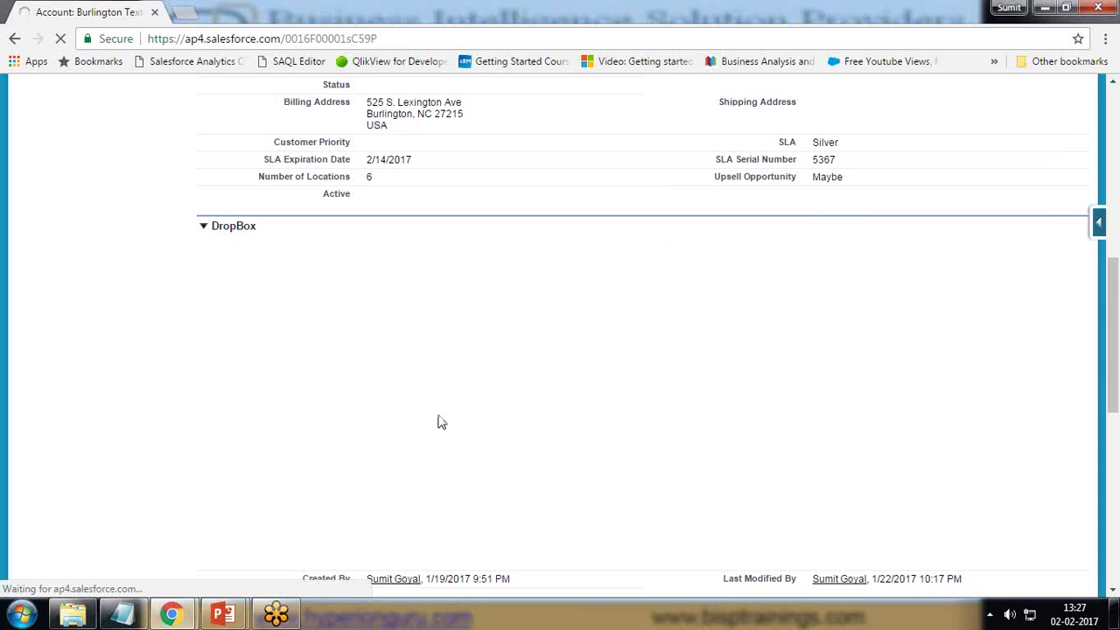
{"action": "scroll", "coordinate": [441, 344], "scroll_direction": "down", "scroll_amount": 1}
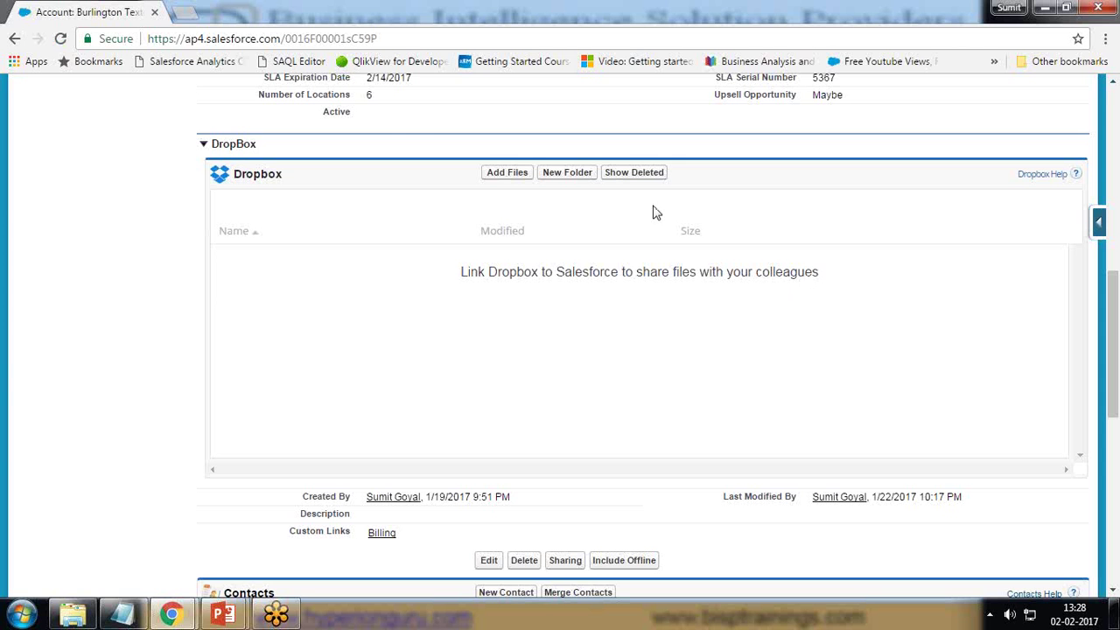
Start adding files to the account's Dropbox, continue to the Dropbox sign-in form to review it, and close the authorization window
{"action": "left_click", "coordinate": [517, 177]}
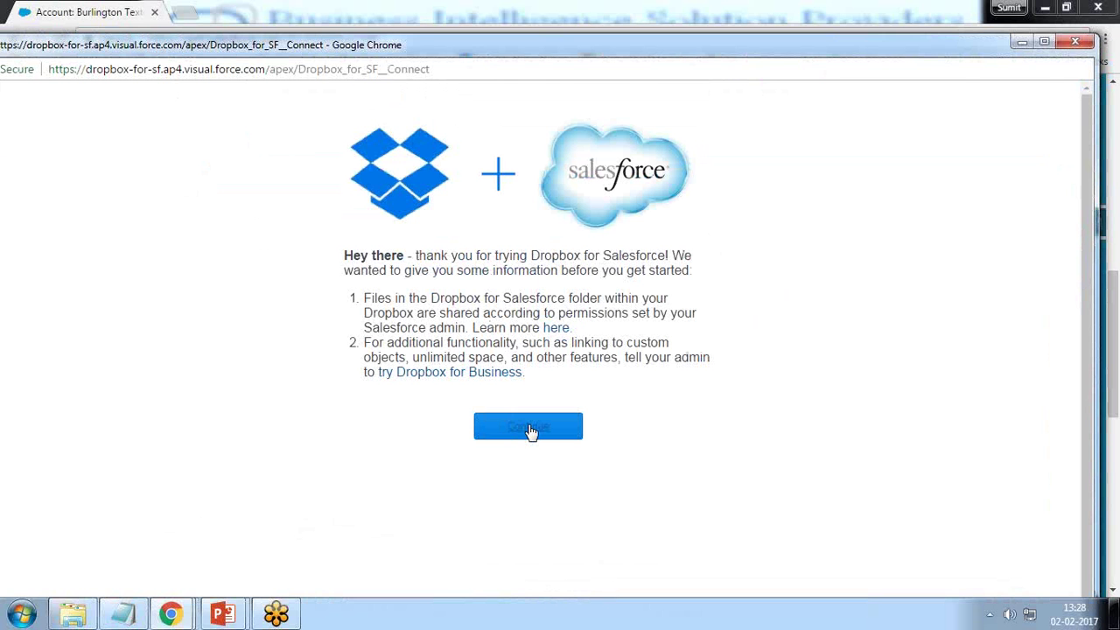
{"action": "left_click", "coordinate": [529, 428]}
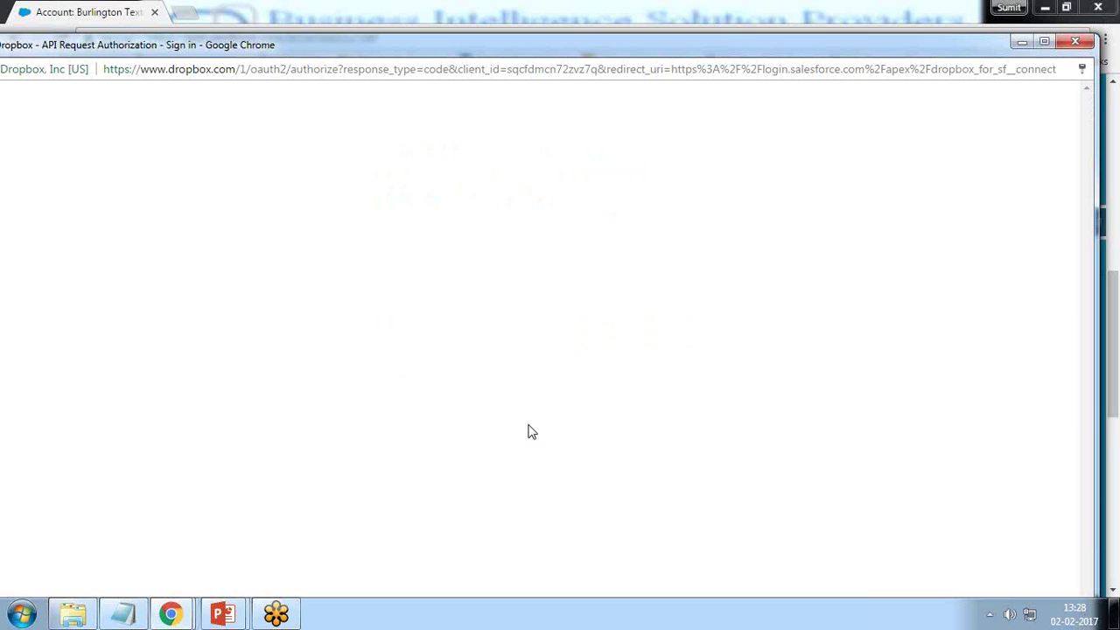
{"action": "left_click_drag", "start_coordinate": [92, 47], "coordinate": [121, 46]}
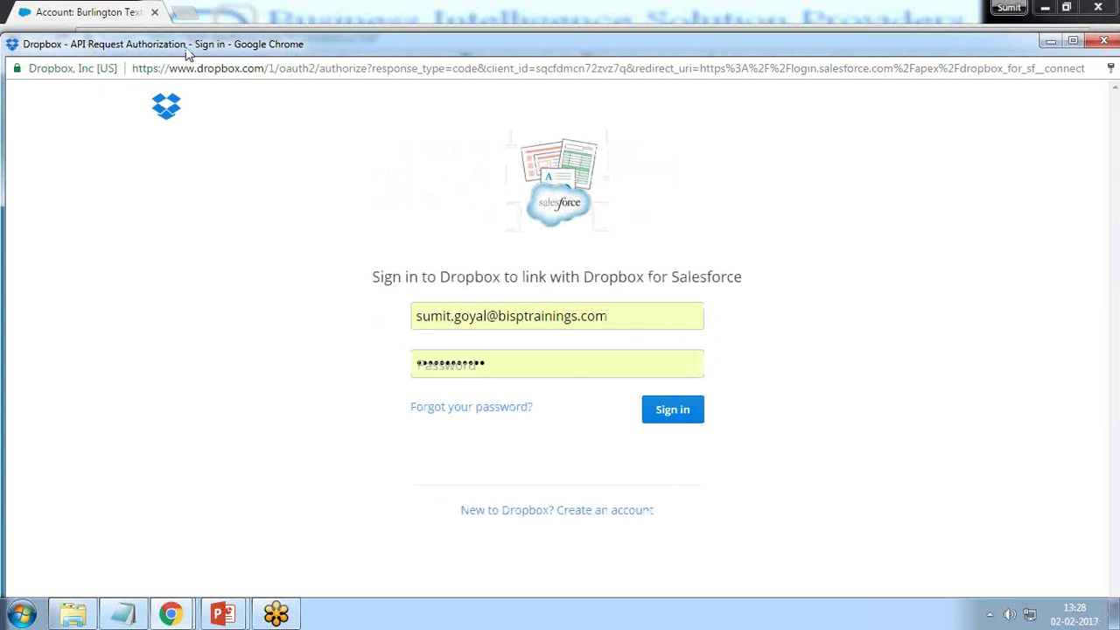
{"action": "left_click_drag", "start_coordinate": [607, 316], "coordinate": [408, 317]}
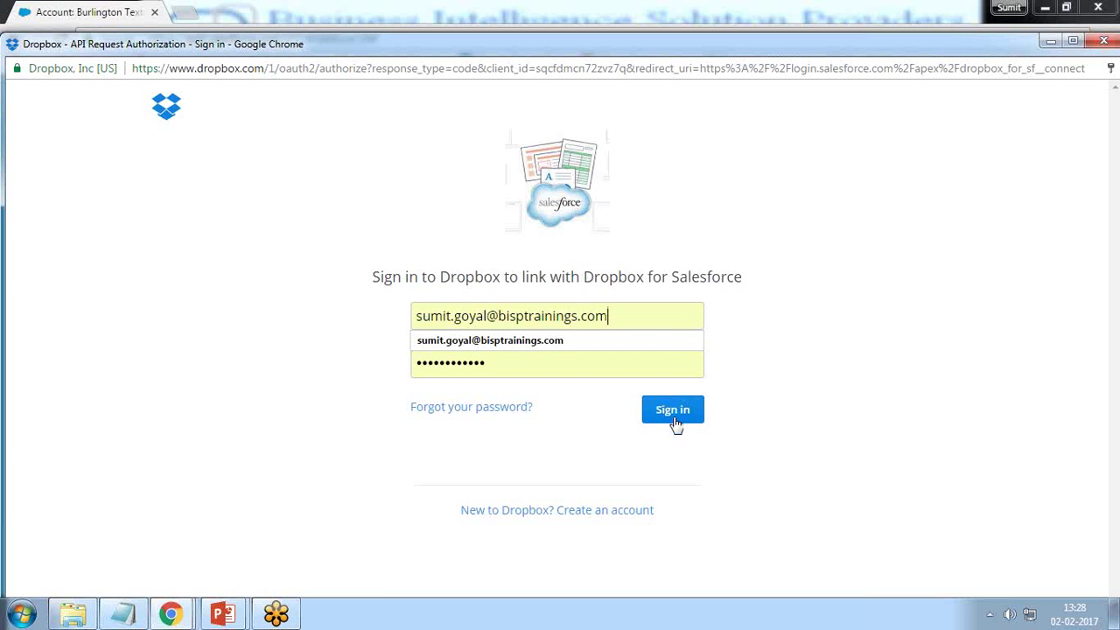
{"action": "left_click", "coordinate": [831, 404]}
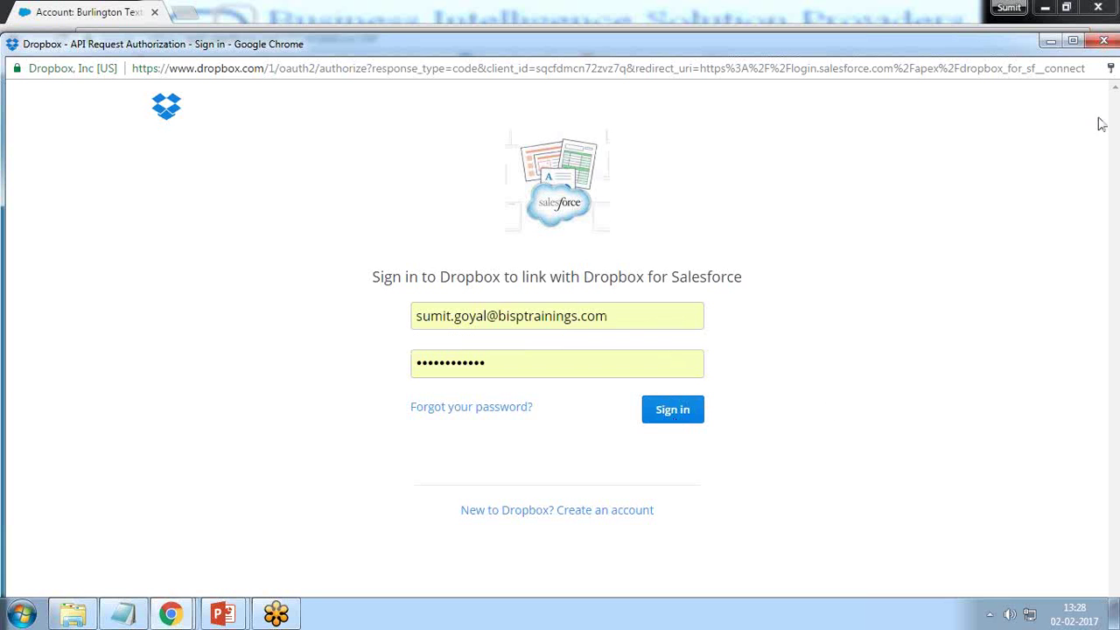
{"action": "left_click", "coordinate": [1103, 41]}
{"action": "scroll", "coordinate": [440, 310], "scroll_direction": "up", "scroll_amount": 1}
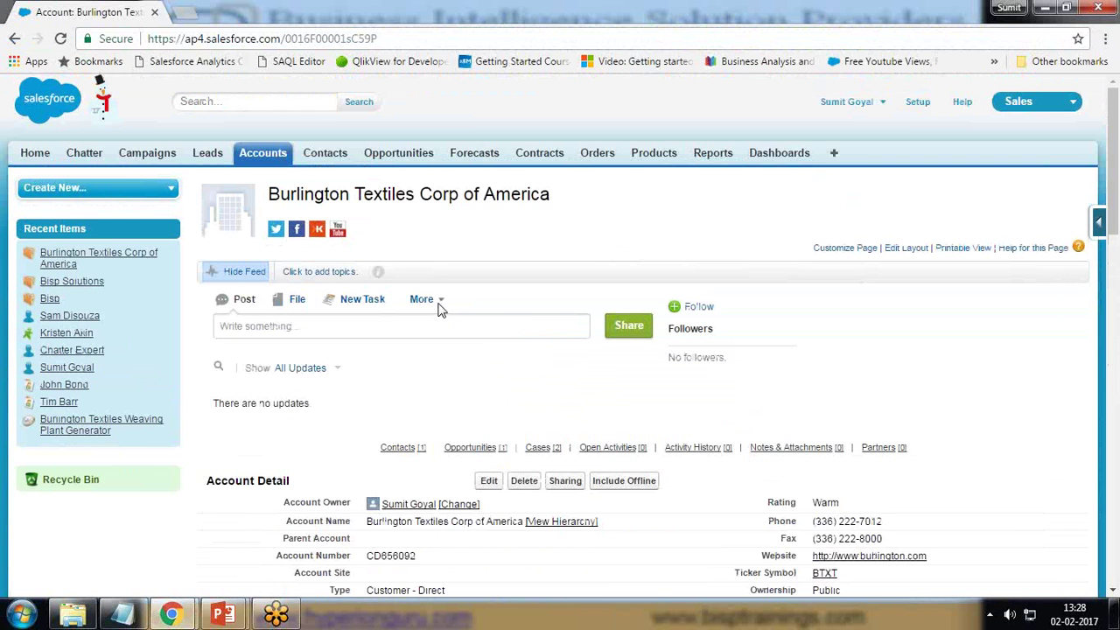
{"action": "right_click", "coordinate": [912, 106]}
{"action": "key", "text": "Escape"}
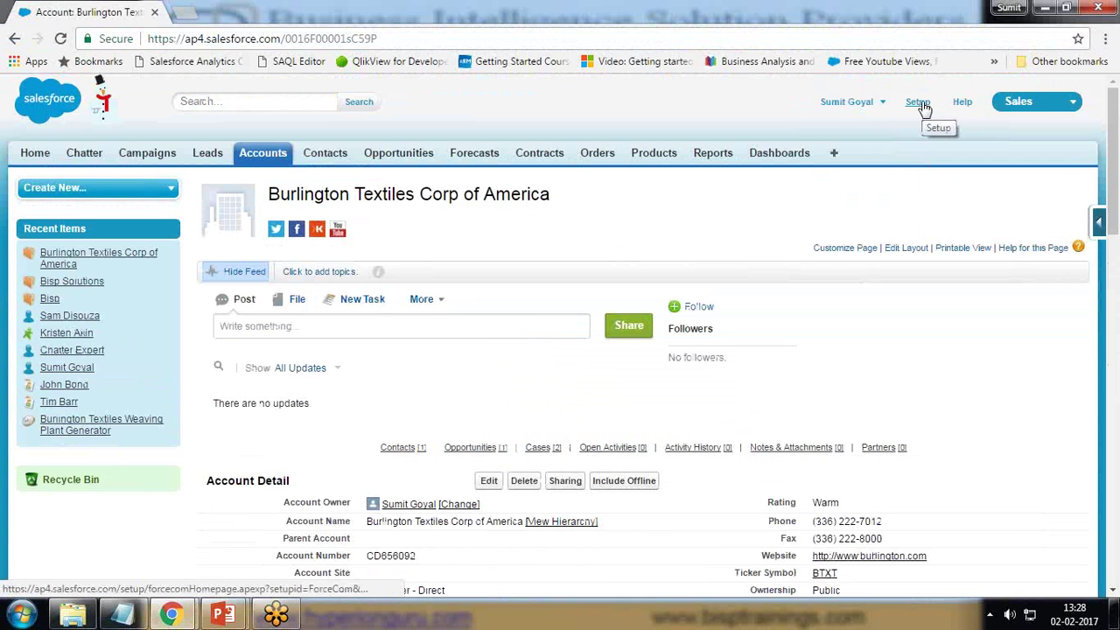
Add Dropbox Options to the selected tabs of the Sales app and save the tab customization
{"action": "left_click", "coordinate": [921, 105]}
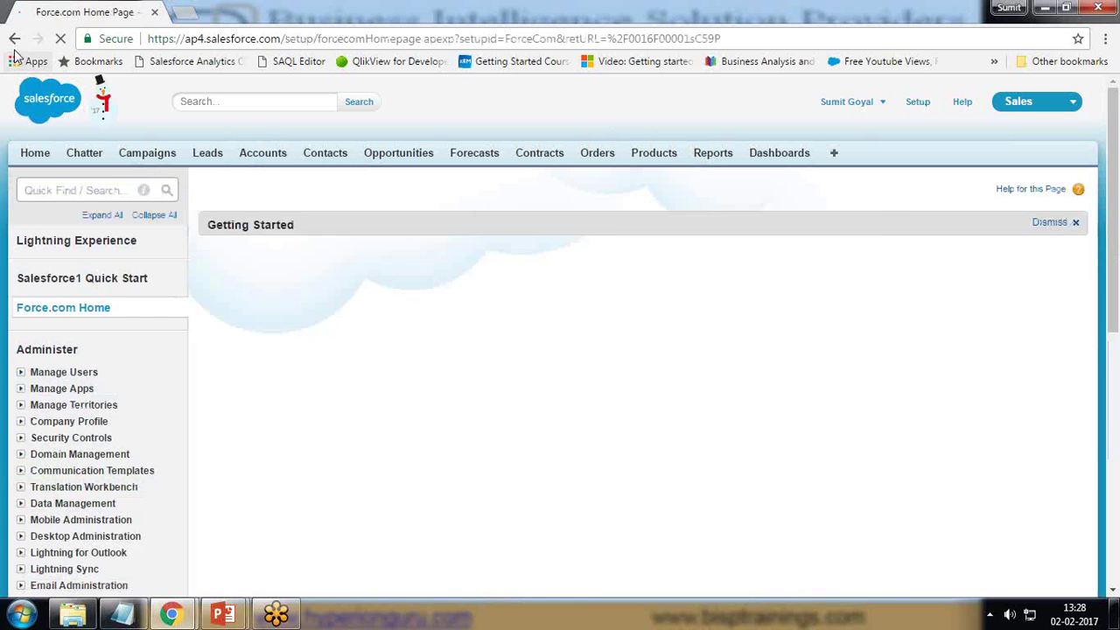
{"action": "left_click", "coordinate": [14, 39]}
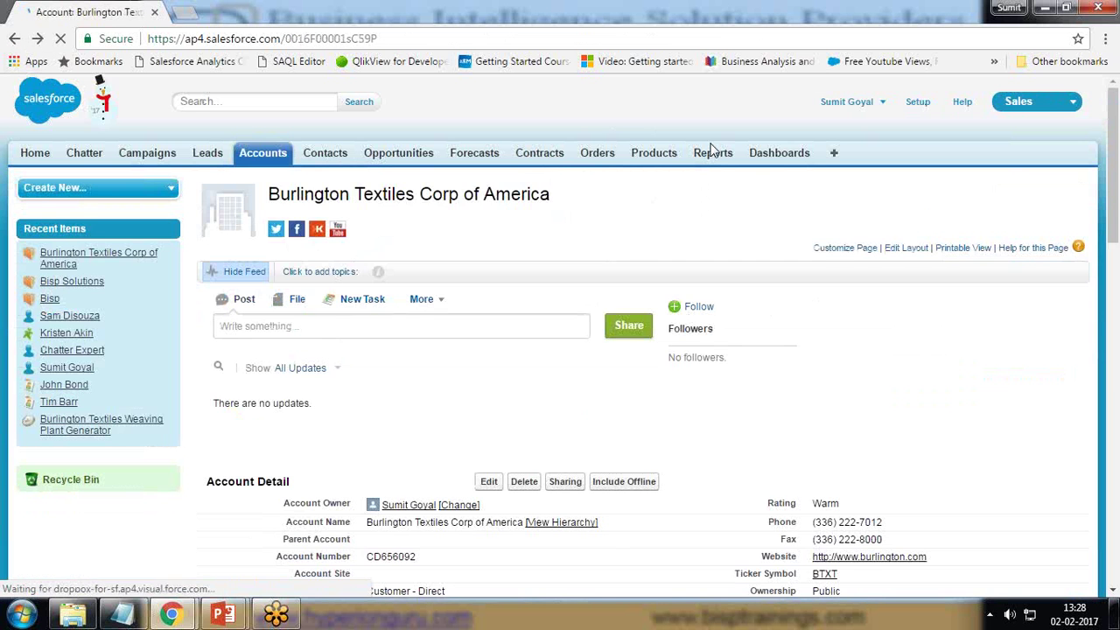
{"action": "left_click", "coordinate": [836, 155]}
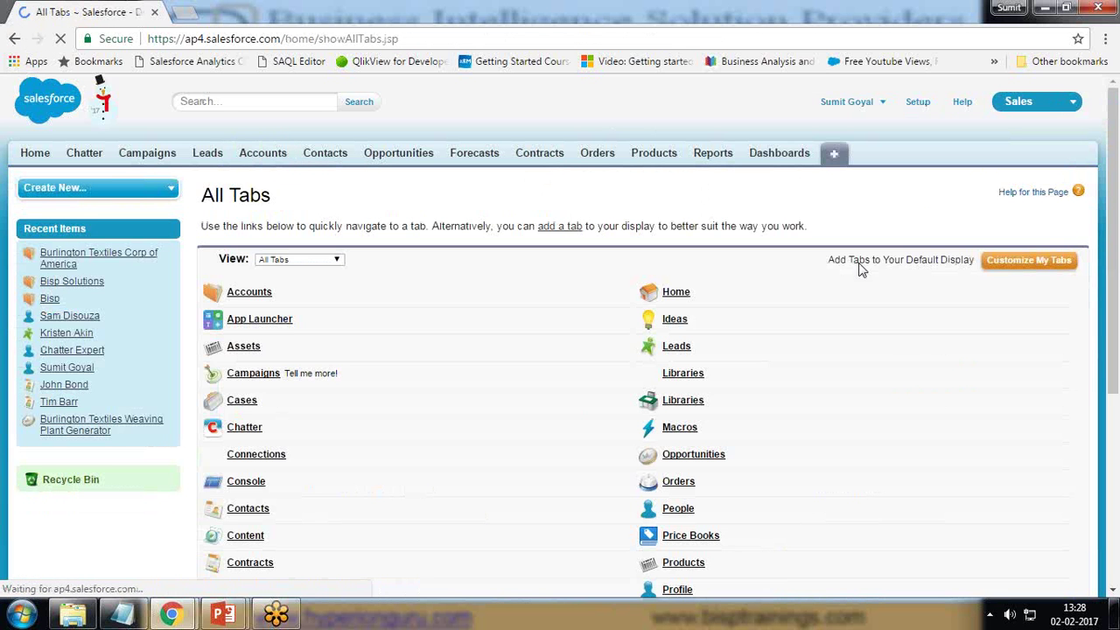
{"action": "left_click", "coordinate": [1011, 272]}
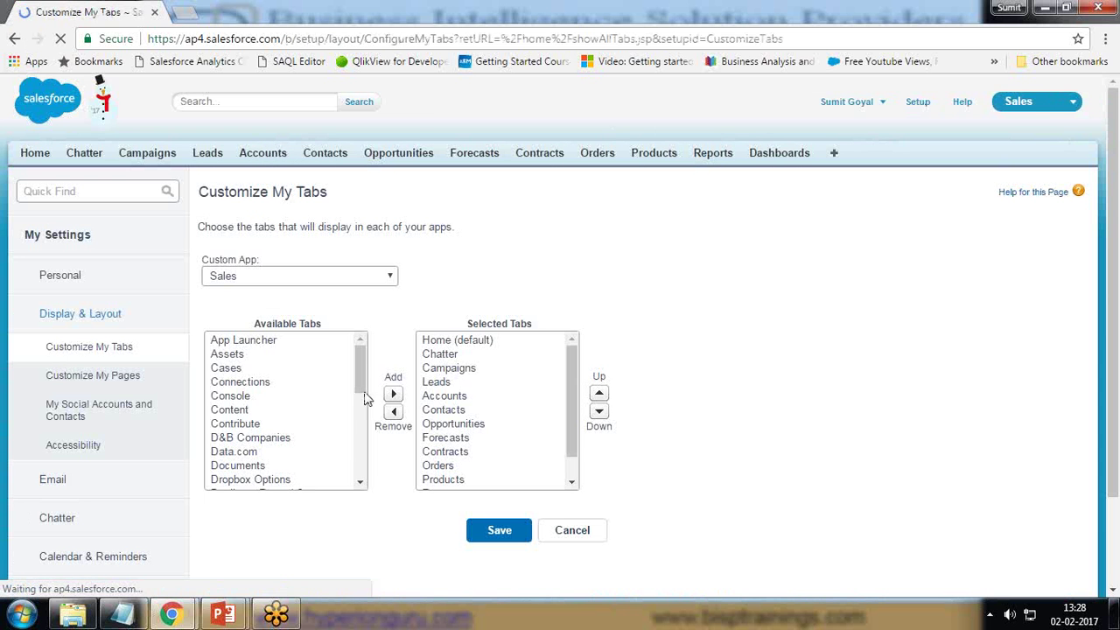
{"action": "left_click", "coordinate": [253, 480]}
{"action": "left_click", "coordinate": [393, 393]}
{"action": "left_click", "coordinate": [505, 531]}
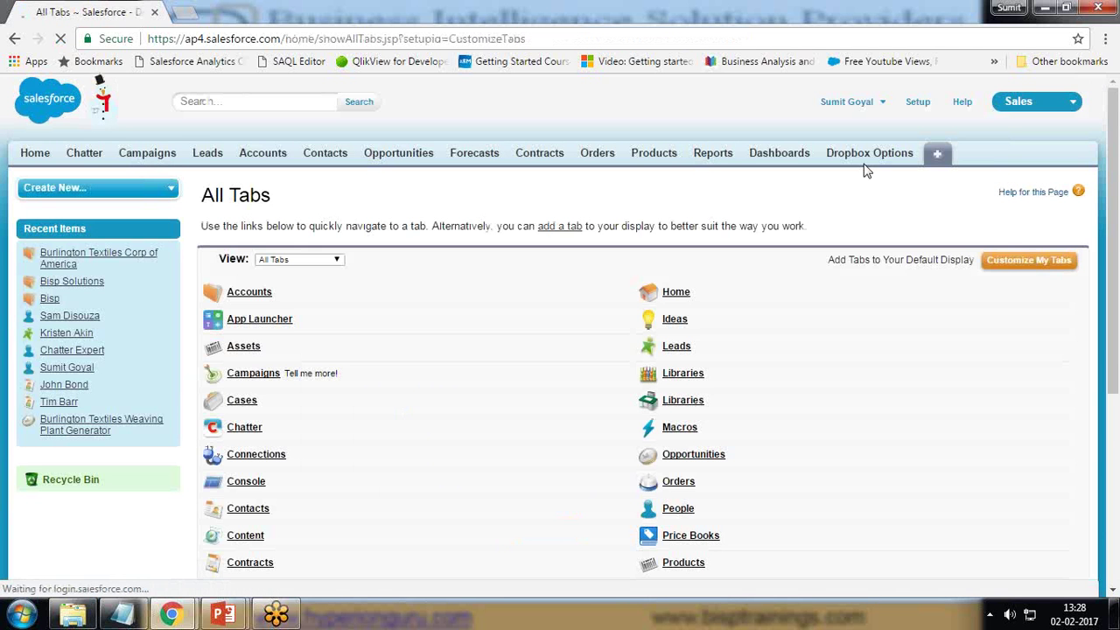
Open Dropbox Options, start connecting to Dropbox, and continue to the Dropbox sign-in form
{"action": "left_click", "coordinate": [860, 152]}
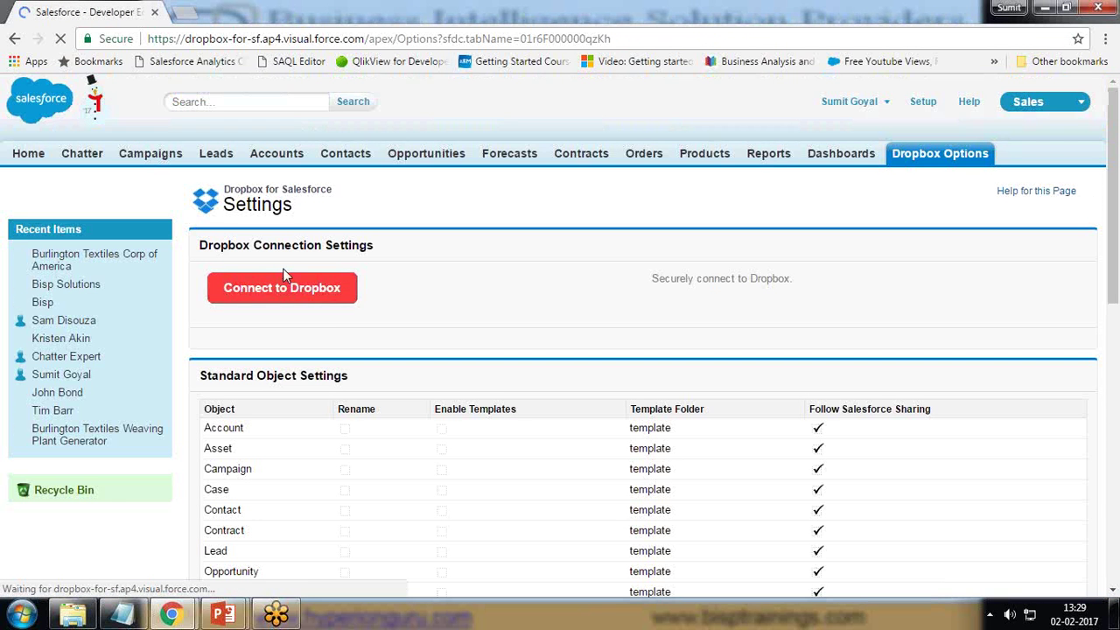
{"action": "left_click", "coordinate": [281, 289]}
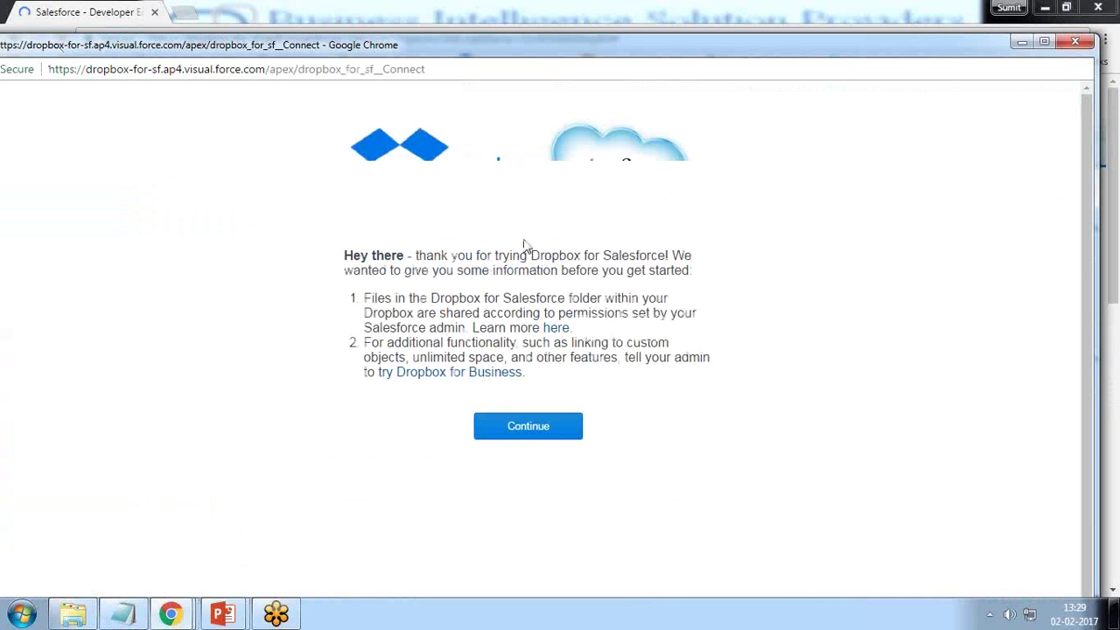
{"action": "left_click_drag", "start_coordinate": [166, 48], "coordinate": [213, 44]}
{"action": "left_click_drag", "start_coordinate": [17, 31], "coordinate": [183, 91]}
{"action": "left_click_drag", "start_coordinate": [286, 102], "coordinate": [149, 17]}
{"action": "left_click", "coordinate": [520, 404]}
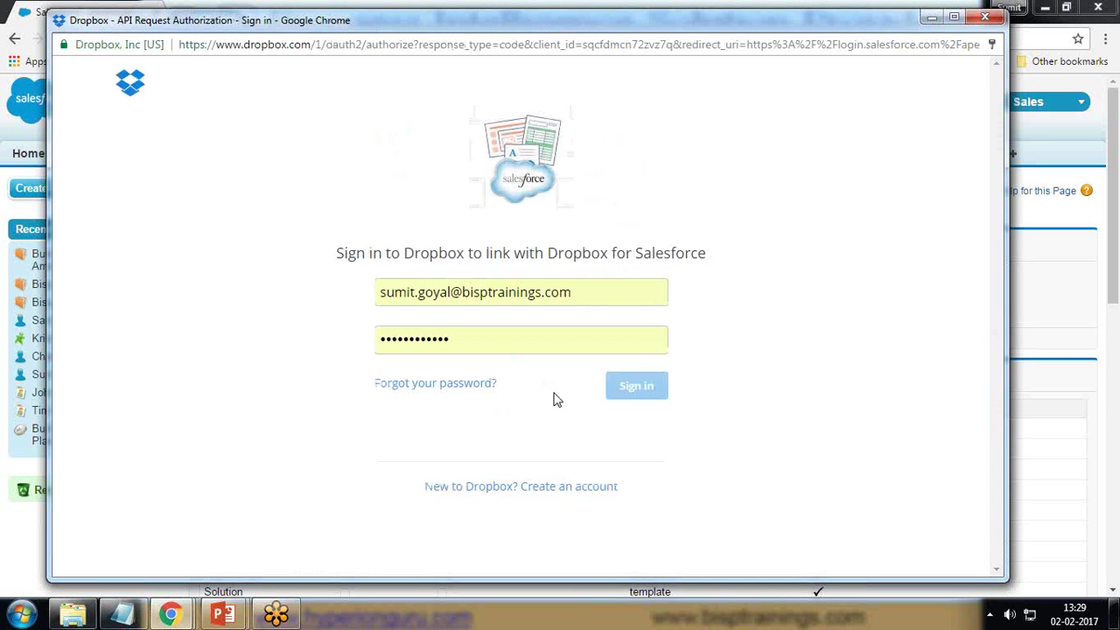
Sign in to Dropbox with the account password re-entered to link it with Dropbox for Salesforce
{"action": "left_click", "coordinate": [636, 387]}
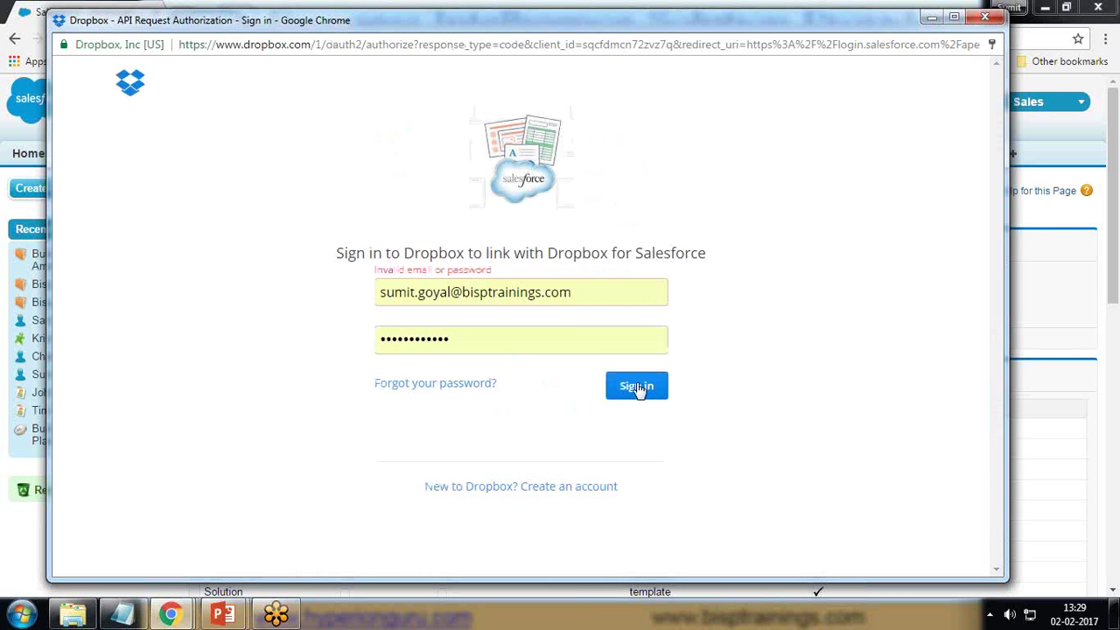
{"action": "key", "text": "shift+Tab"}
{"action": "key", "text": "BackSpace"}
{"action": "type", "text": "•••"}
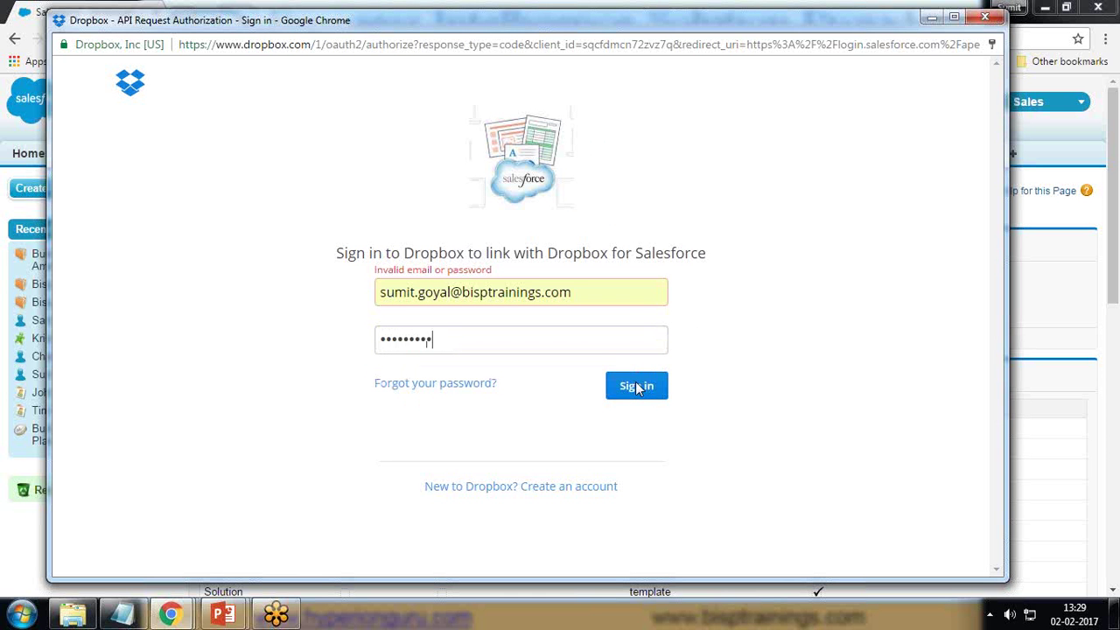
{"action": "left_click", "coordinate": [636, 387]}
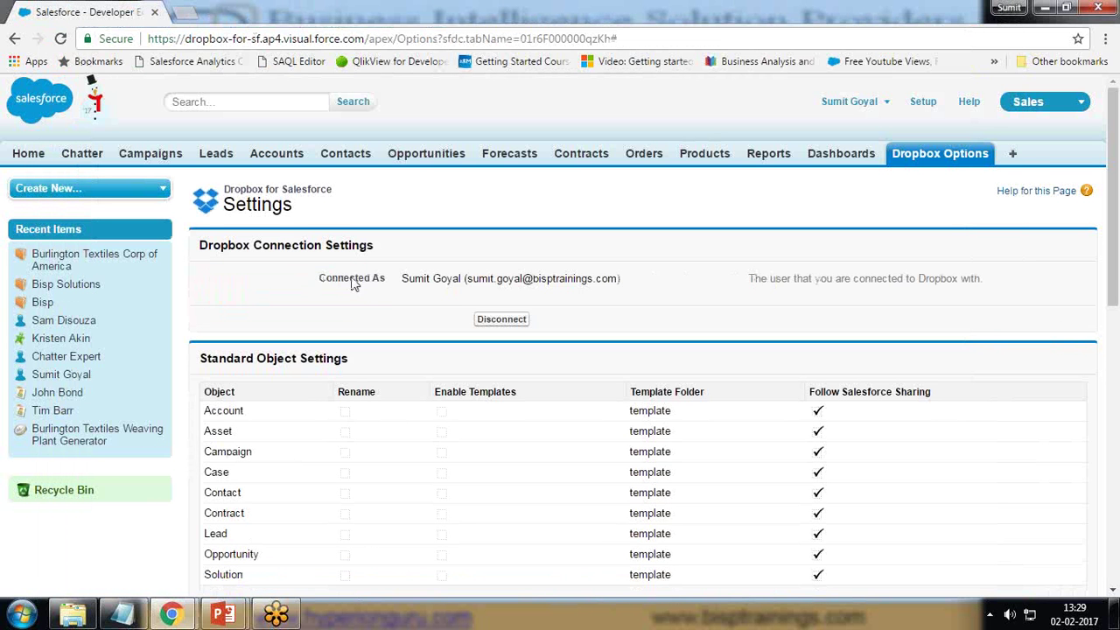
Examine the Dropbox for Salesforce settings: connected user, standard and custom object settings, Dropbox usage and Dropbox for Business options
{"action": "left_click_drag", "start_coordinate": [405, 278], "coordinate": [618, 277]}
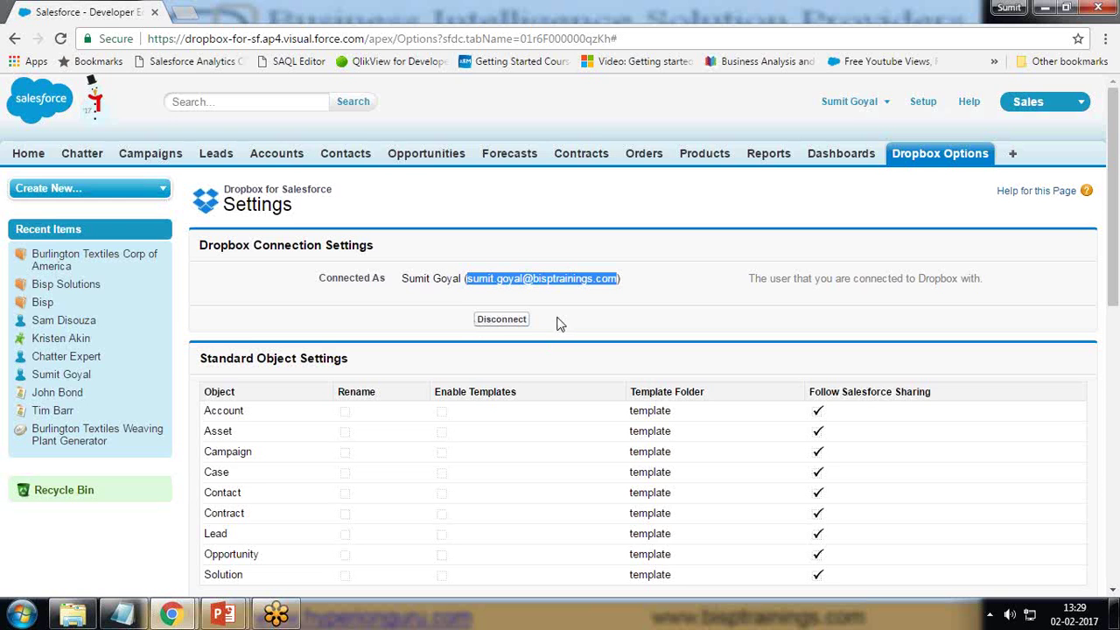
{"action": "scroll", "coordinate": [560, 318], "scroll_direction": "down", "scroll_amount": 1}
{"action": "scroll", "coordinate": [560, 318], "scroll_direction": "down", "scroll_amount": 2}
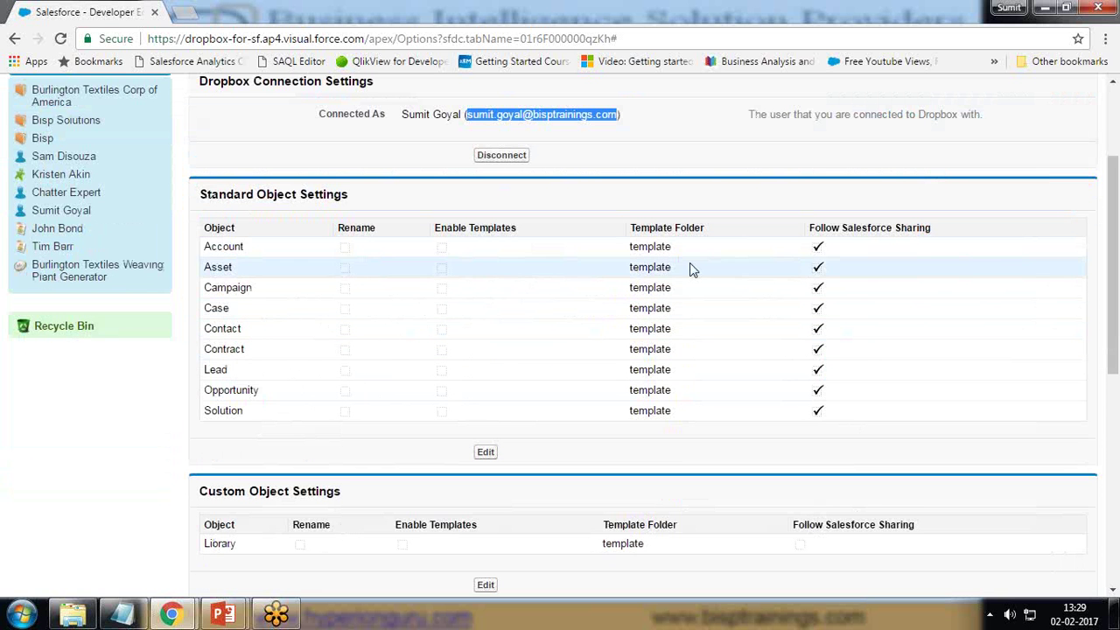
{"action": "scroll", "coordinate": [545, 452], "scroll_direction": "down", "scroll_amount": 3}
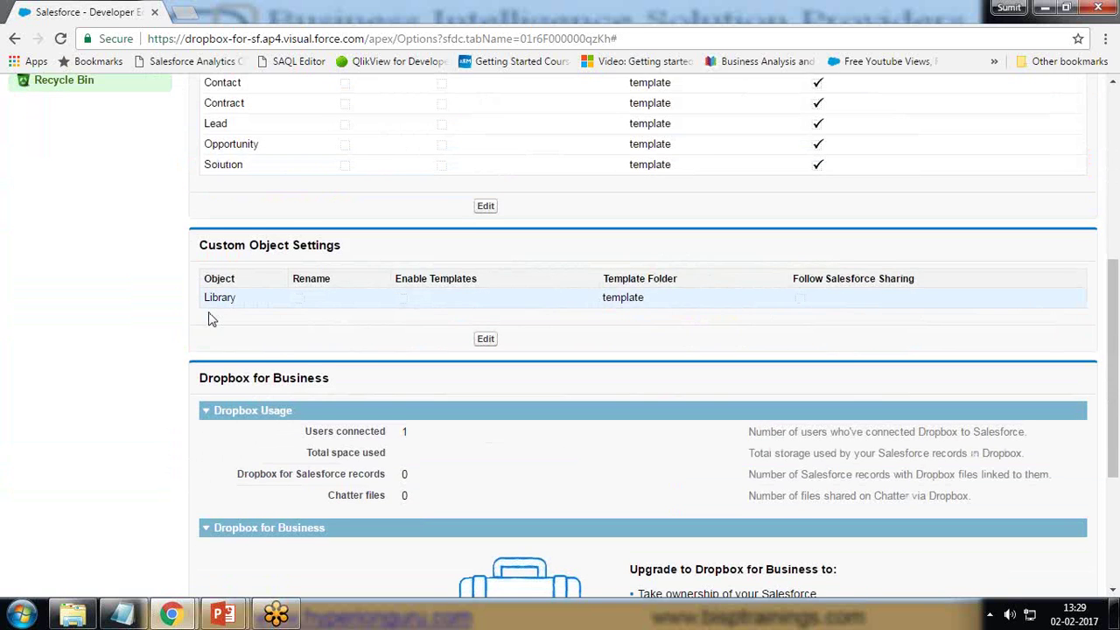
{"action": "scroll", "coordinate": [210, 313], "scroll_direction": "down", "scroll_amount": 3}
{"action": "left_click_drag", "start_coordinate": [305, 185], "coordinate": [383, 185]}
{"action": "left_click_drag", "start_coordinate": [308, 207], "coordinate": [361, 207]}
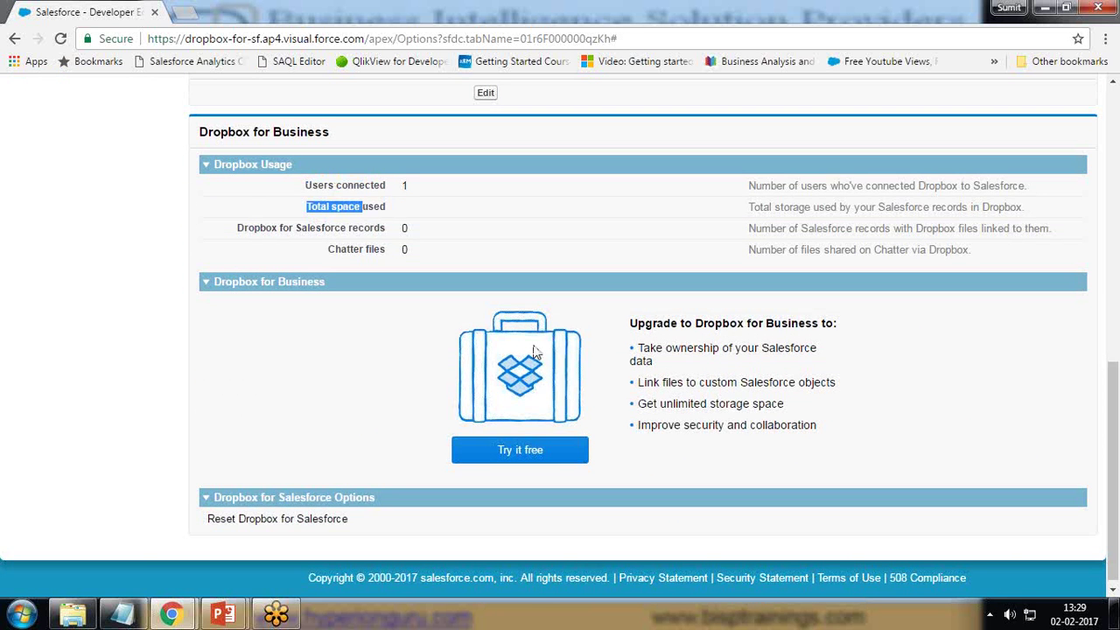
{"action": "scroll", "coordinate": [661, 375], "scroll_direction": "down", "scroll_amount": 1}
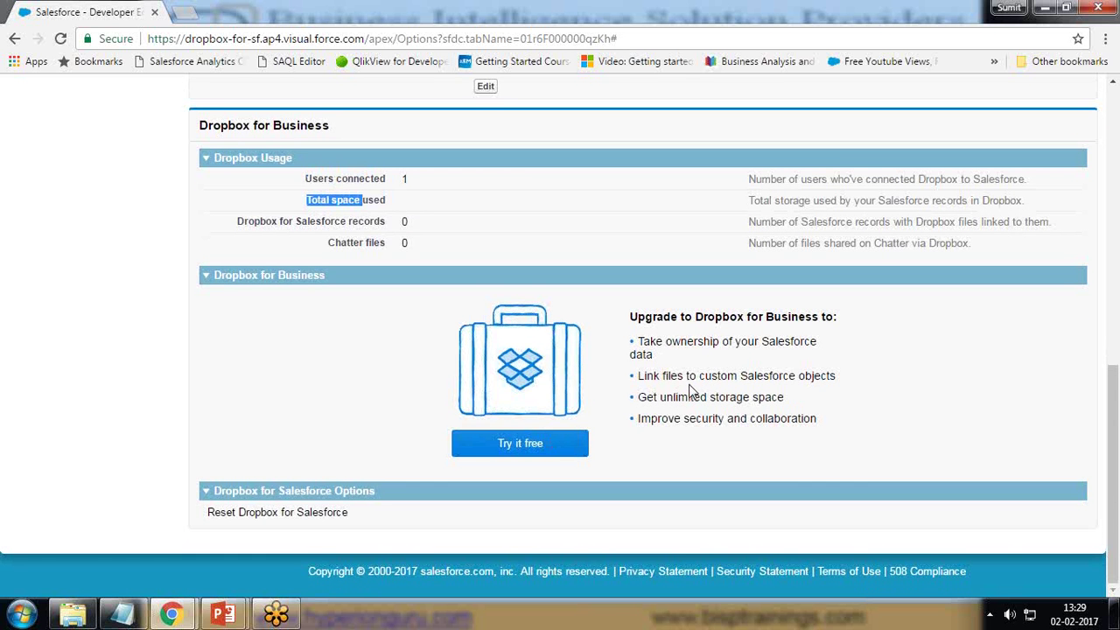
{"action": "key", "text": "F5"}
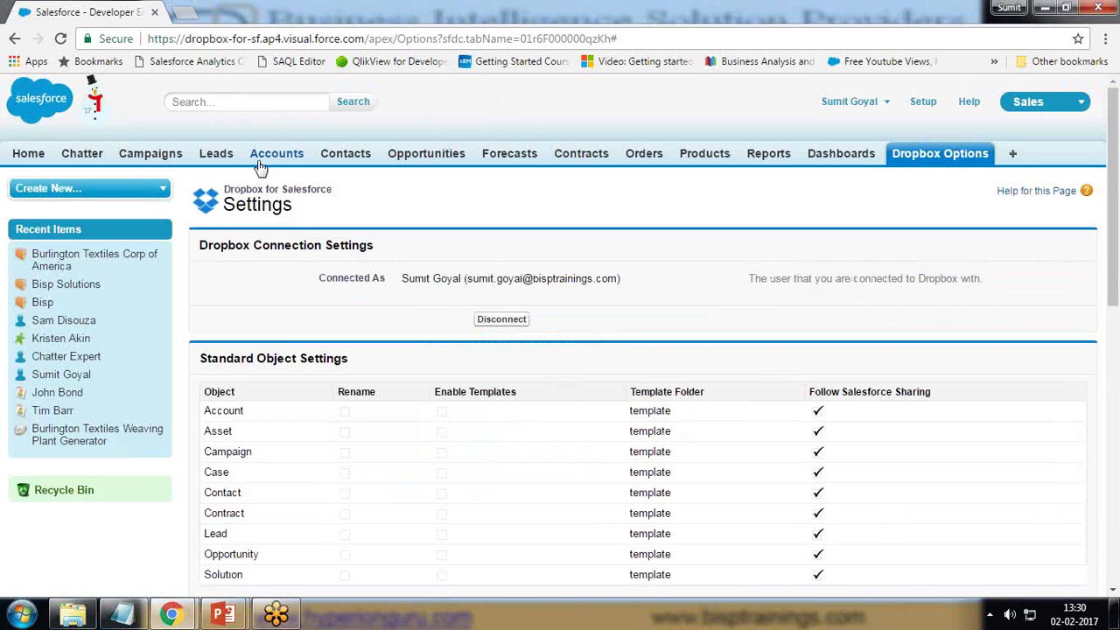
Open the Burlington Textiles Corp of America account and start adding files in its DropBox section
{"action": "left_click", "coordinate": [273, 156]}
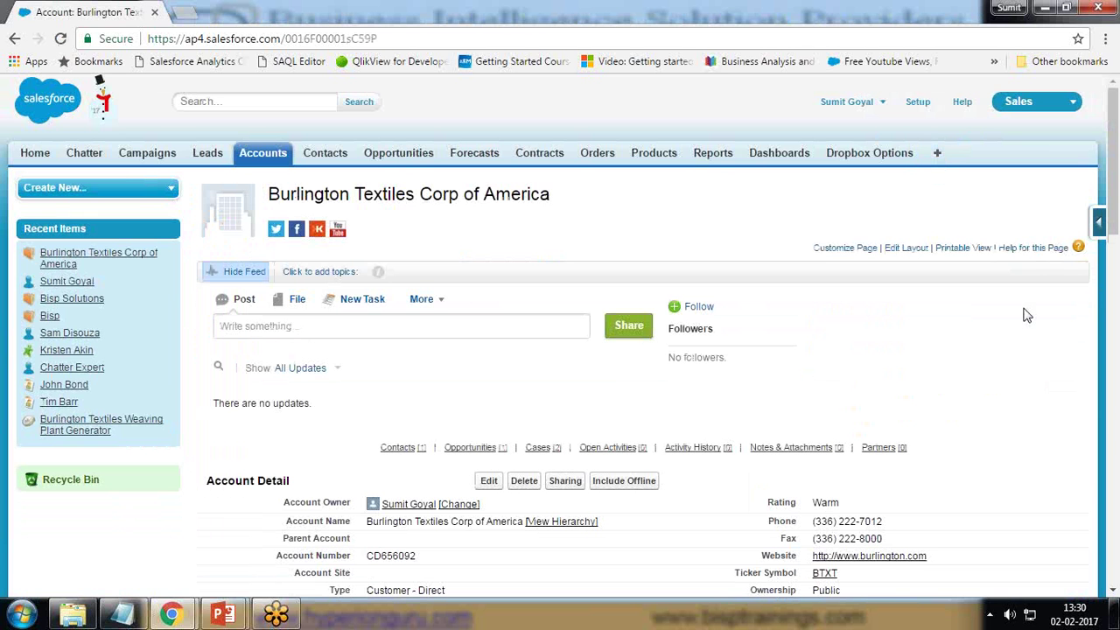
{"action": "scroll", "coordinate": [1019, 312], "scroll_direction": "down", "scroll_amount": 7}
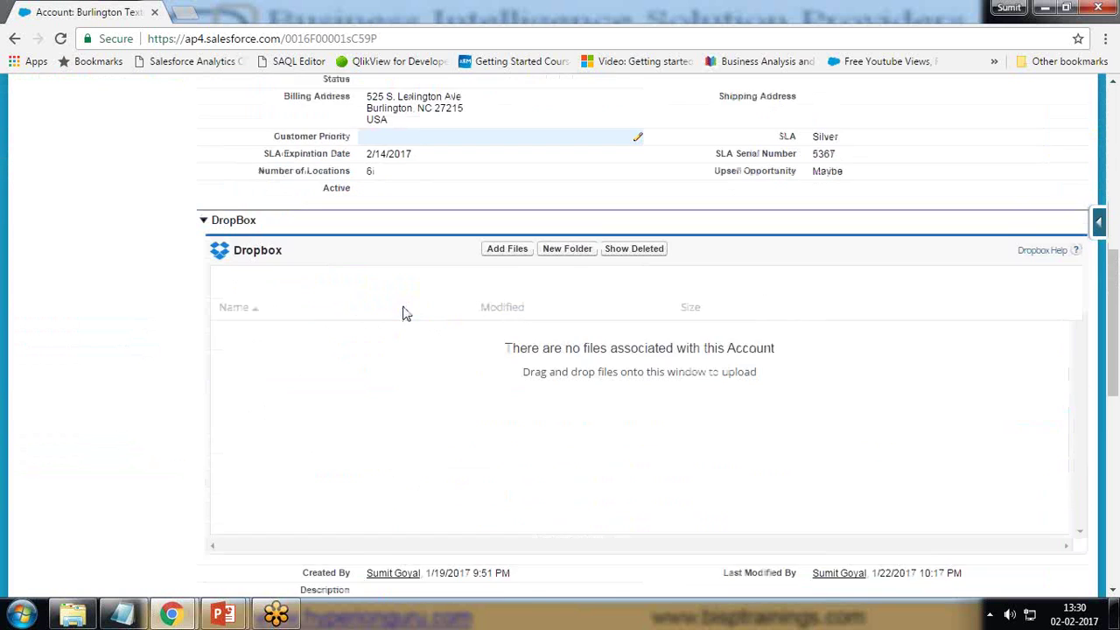
{"action": "left_click", "coordinate": [506, 171]}
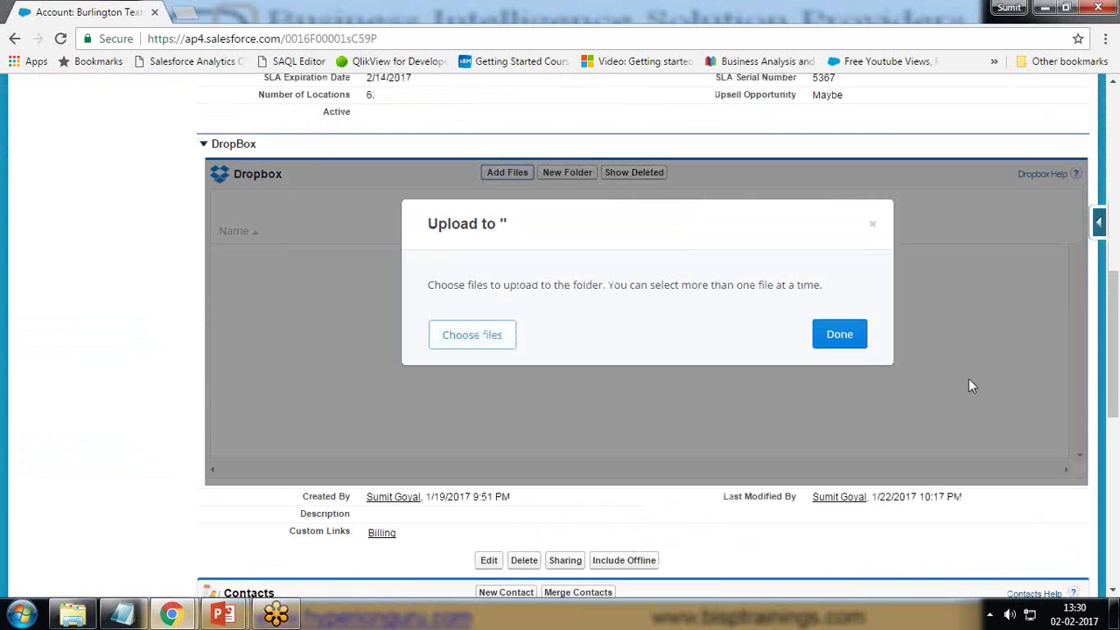
Upload Using_the_PeopleSoft_VirtualBox_Images_12202013.pdf from the Desktop to the account's Dropbox and finish the upload
{"action": "left_click", "coordinate": [470, 336]}
{"action": "left_click", "coordinate": [247, 275]}
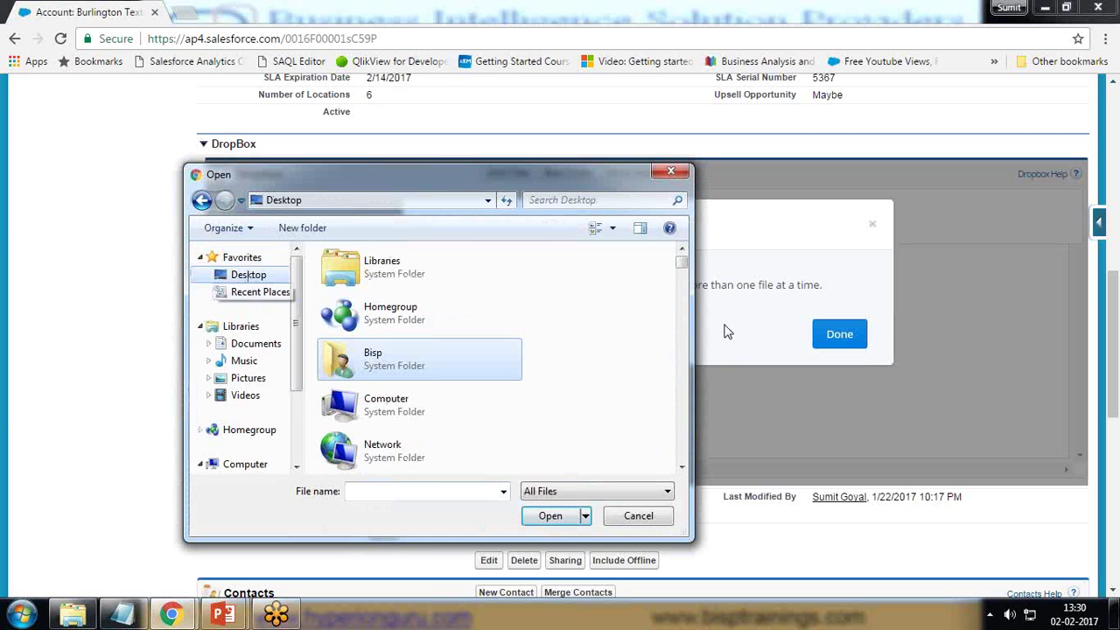
{"action": "left_click_drag", "start_coordinate": [681, 265], "coordinate": [681, 348]}
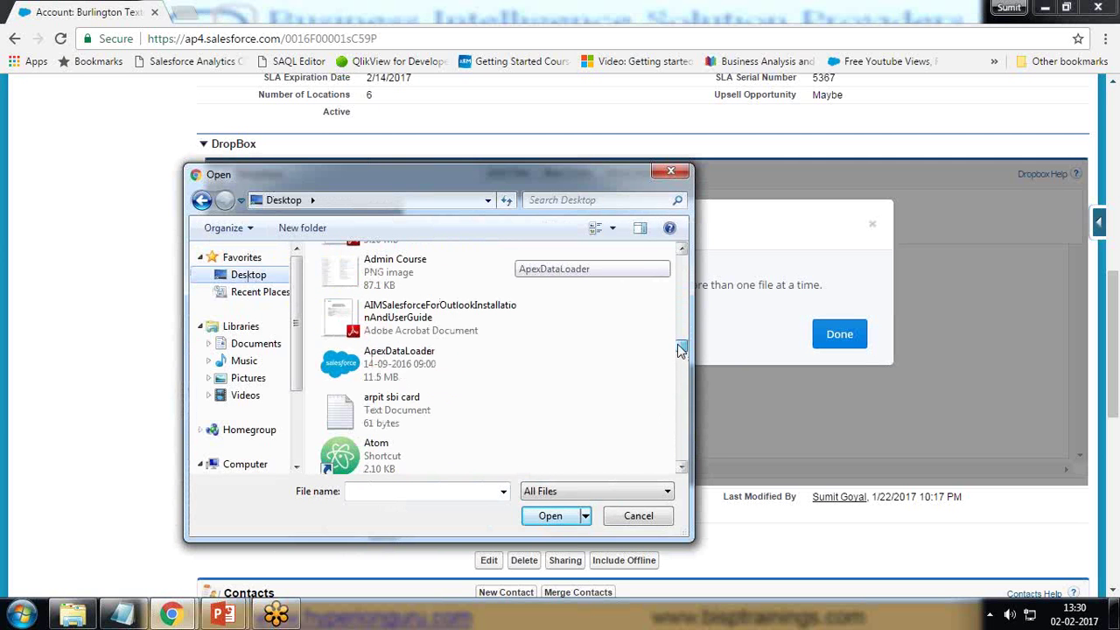
{"action": "left_click", "coordinate": [388, 316]}
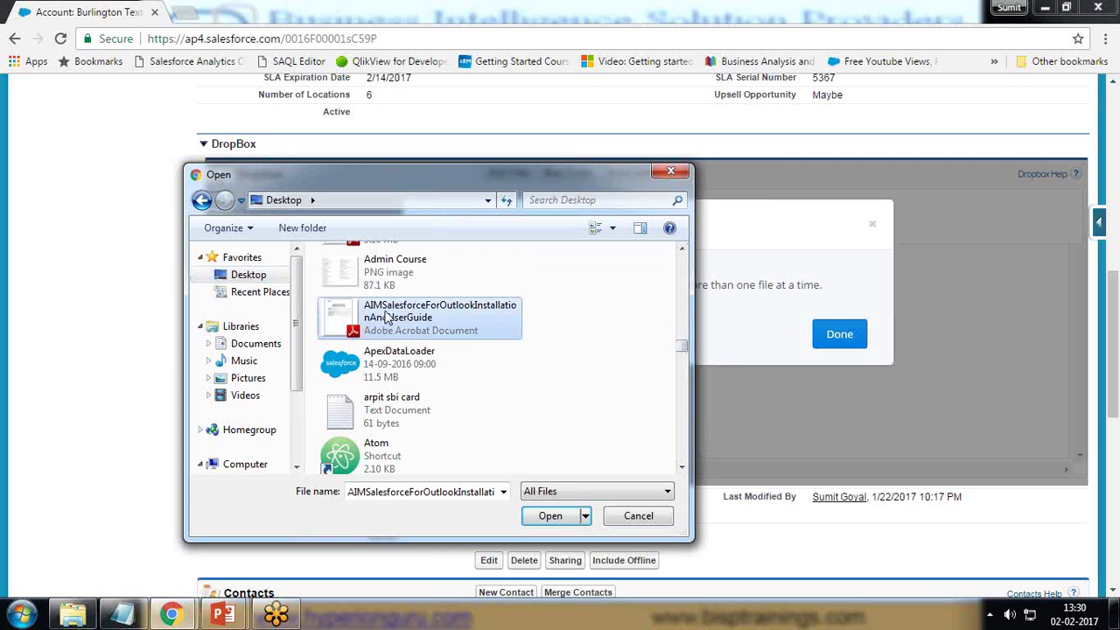
{"action": "scroll", "coordinate": [679, 363], "scroll_direction": "down", "scroll_amount": 5}
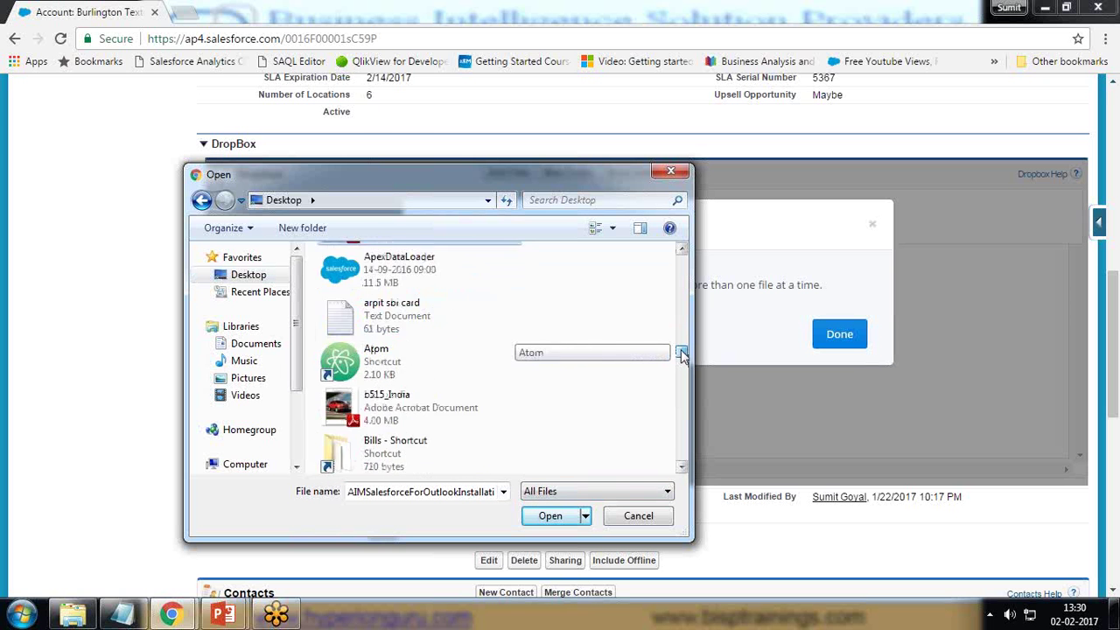
{"action": "left_click_drag", "start_coordinate": [681, 368], "coordinate": [666, 448]}
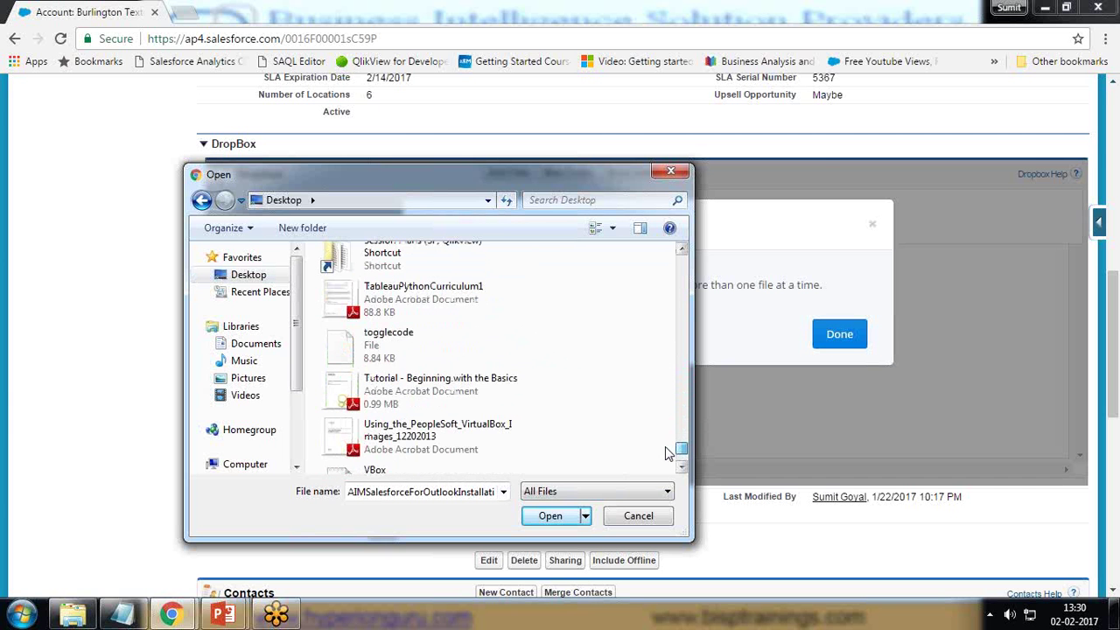
{"action": "left_click", "coordinate": [410, 437]}
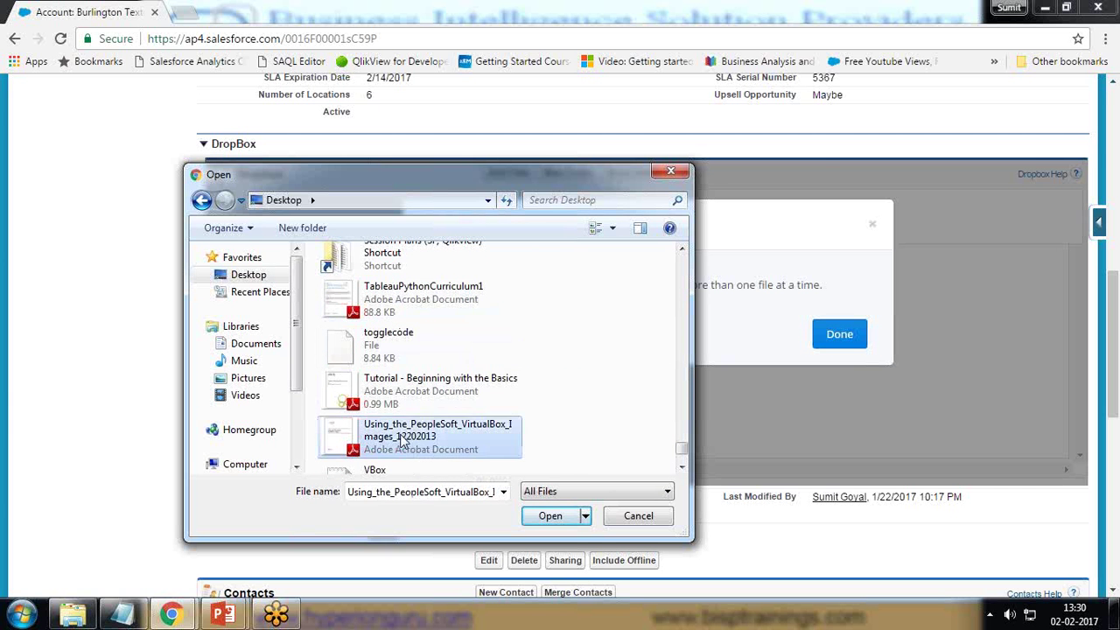
{"action": "left_click", "coordinate": [553, 523]}
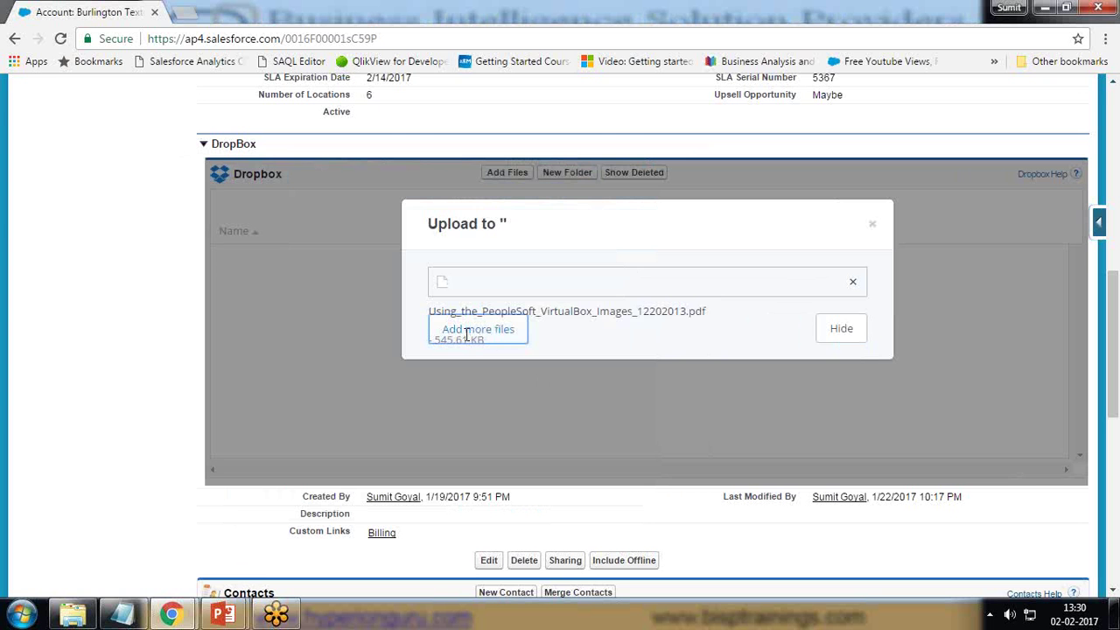
{"action": "scroll", "coordinate": [718, 289], "scroll_direction": "down", "scroll_amount": 5}
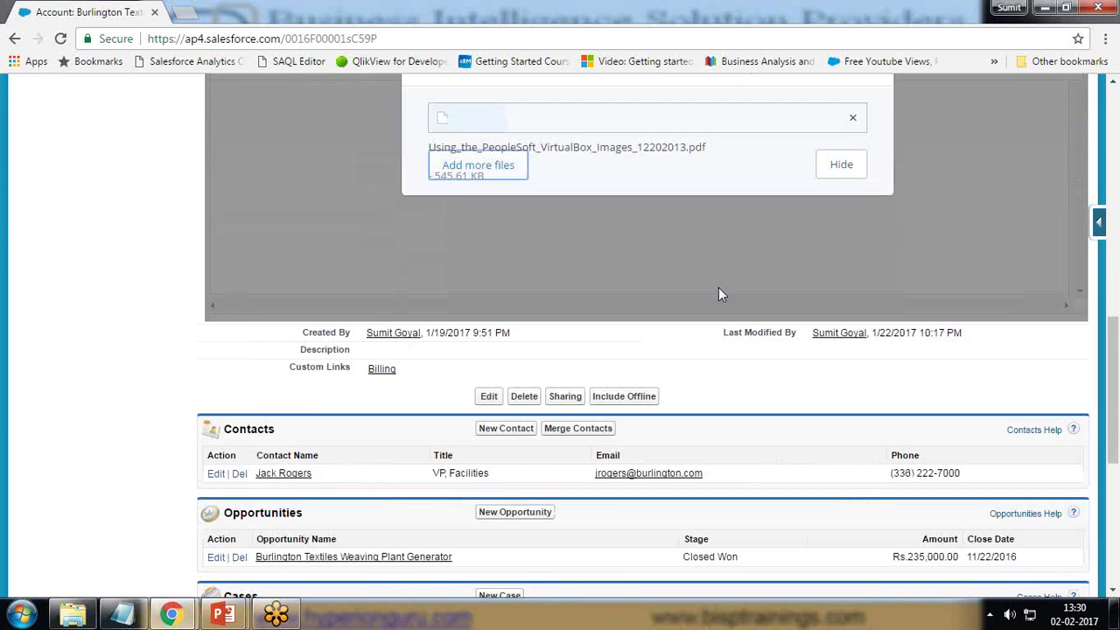
{"action": "scroll", "coordinate": [705, 300], "scroll_direction": "up", "scroll_amount": 5}
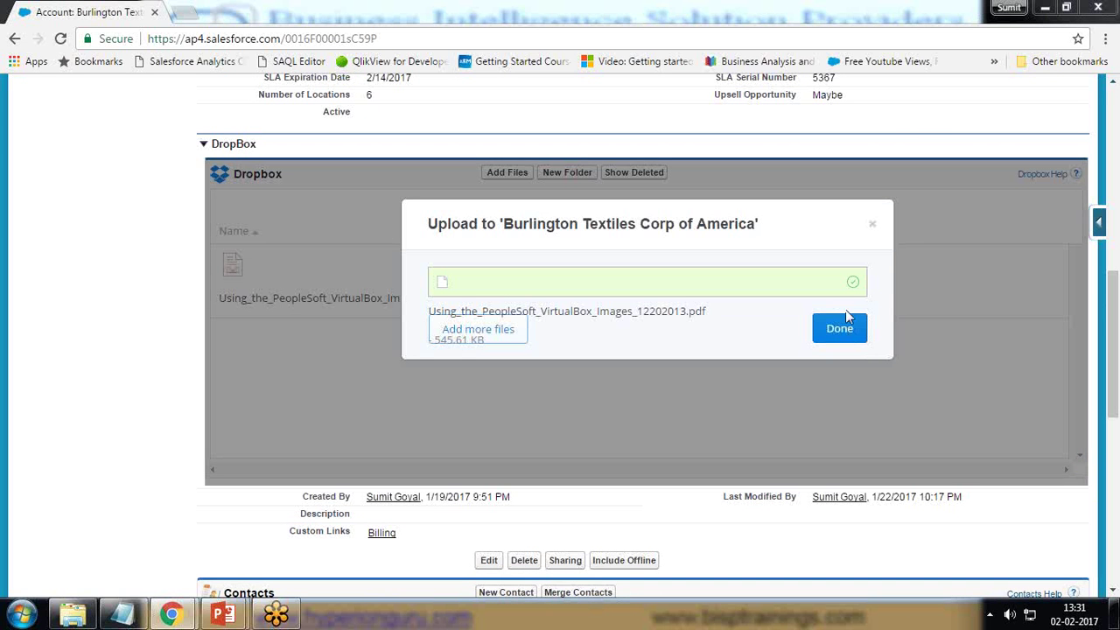
{"action": "left_click", "coordinate": [838, 330]}
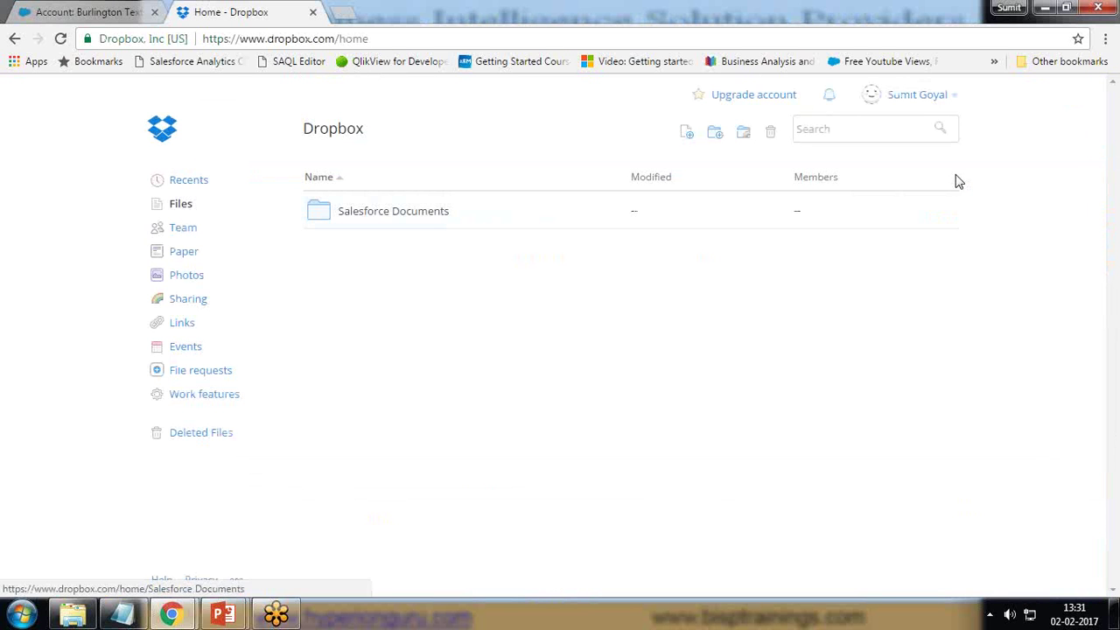
Open the Accounts folder inside Salesforce Documents on the Dropbox site and compare its subfolder with the account name in Salesforce
{"action": "left_click", "coordinate": [373, 212]}
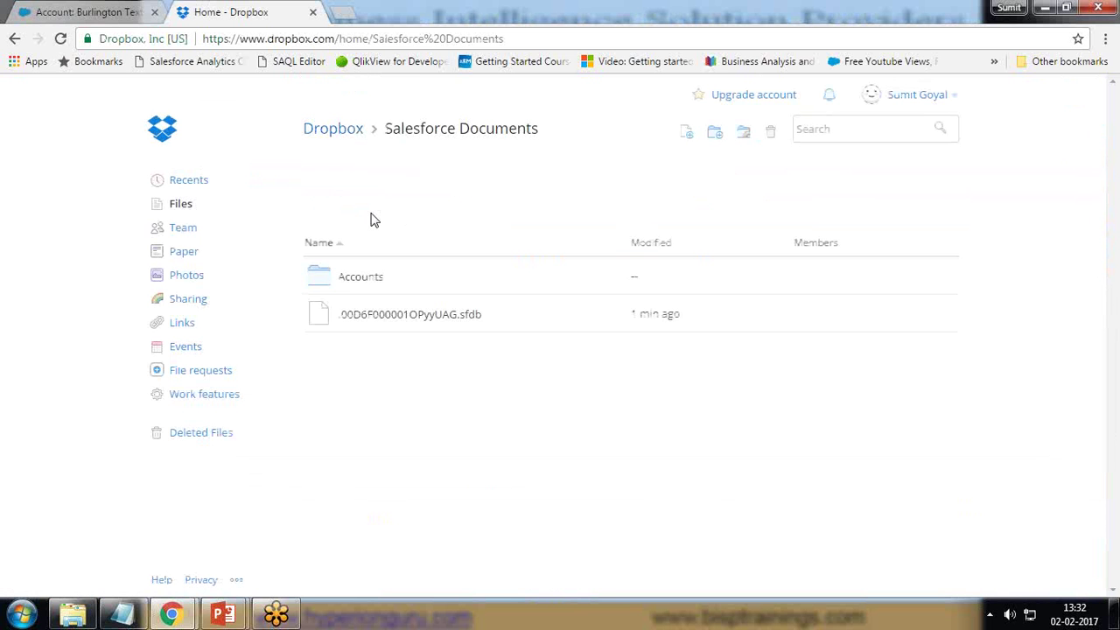
{"action": "left_click", "coordinate": [355, 282]}
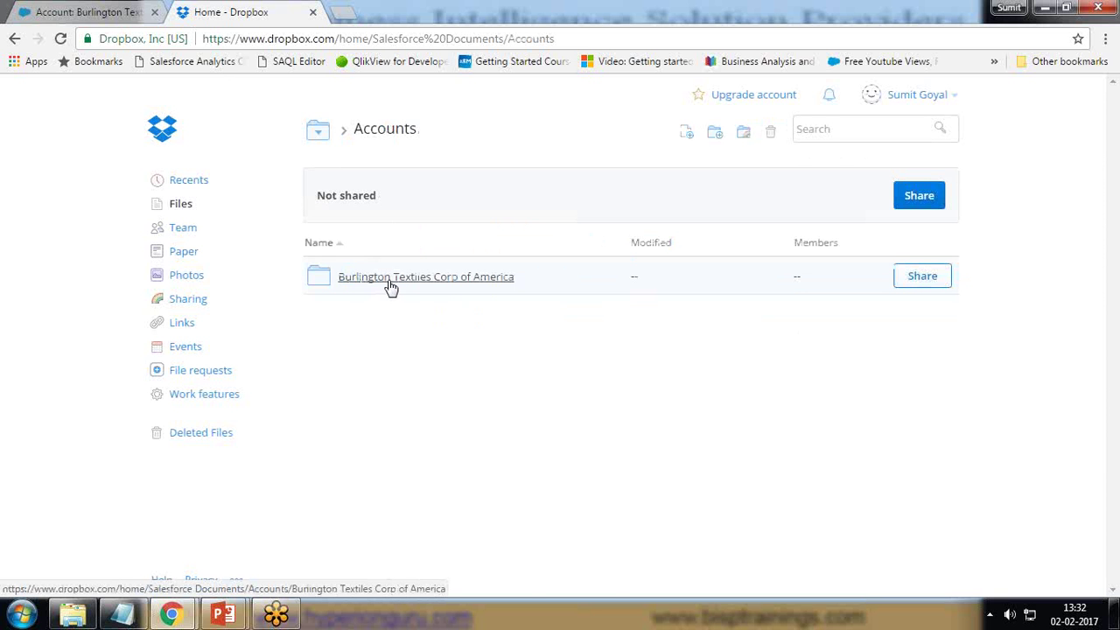
{"action": "key", "text": "ctrl+shift+Tab"}
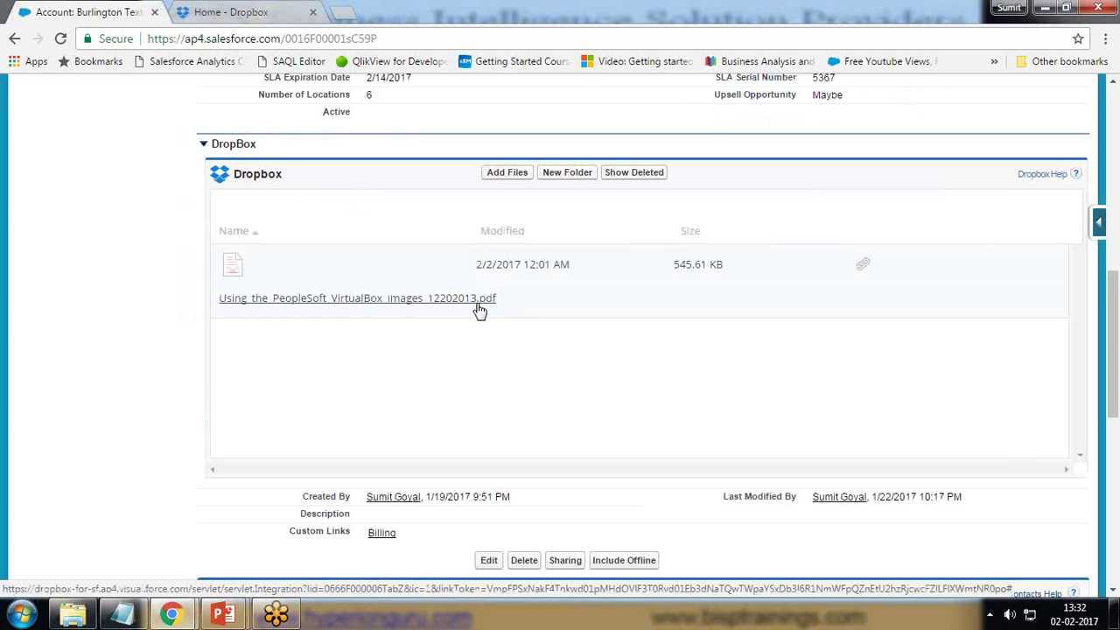
{"action": "scroll", "coordinate": [482, 306], "scroll_direction": "up", "scroll_amount": 5}
{"action": "left_click_drag", "start_coordinate": [367, 361], "coordinate": [519, 365]}
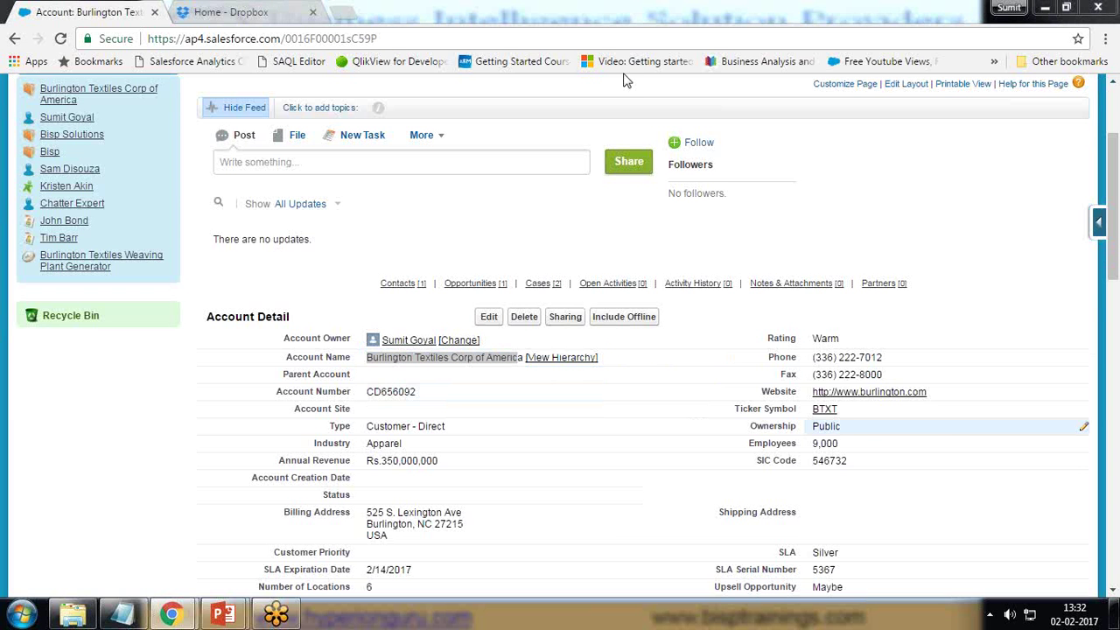
Open the Burlington Textiles Corp of America folder in Dropbox, review the uploaded PDF's sharing options, and close them
{"action": "key", "text": "ctrl+Tab"}
{"action": "left_click", "coordinate": [407, 283]}
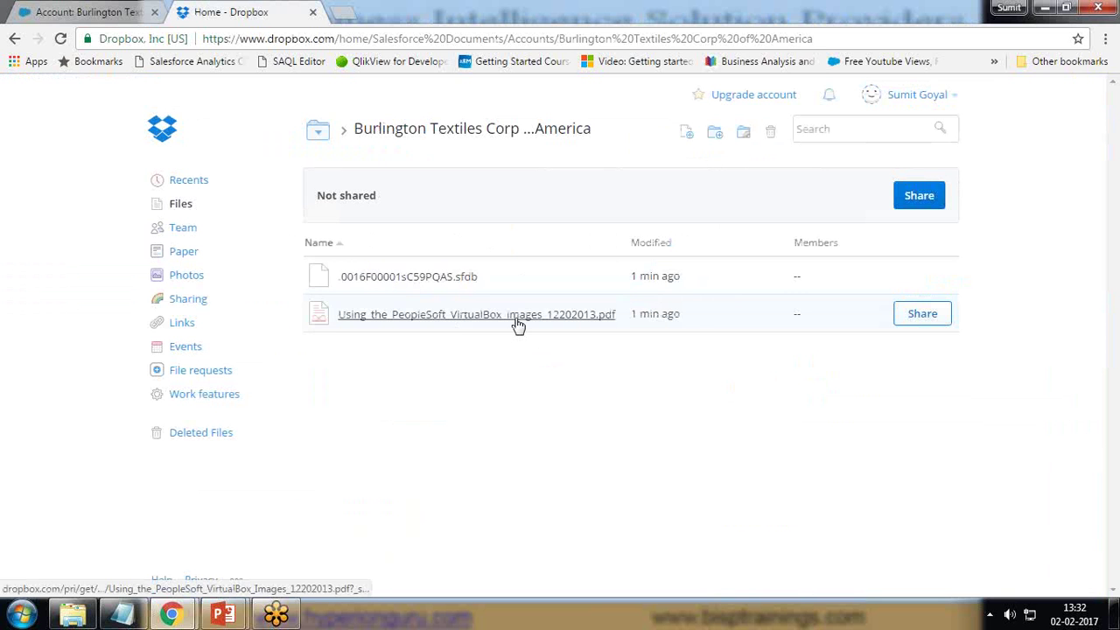
{"action": "left_click", "coordinate": [917, 314]}
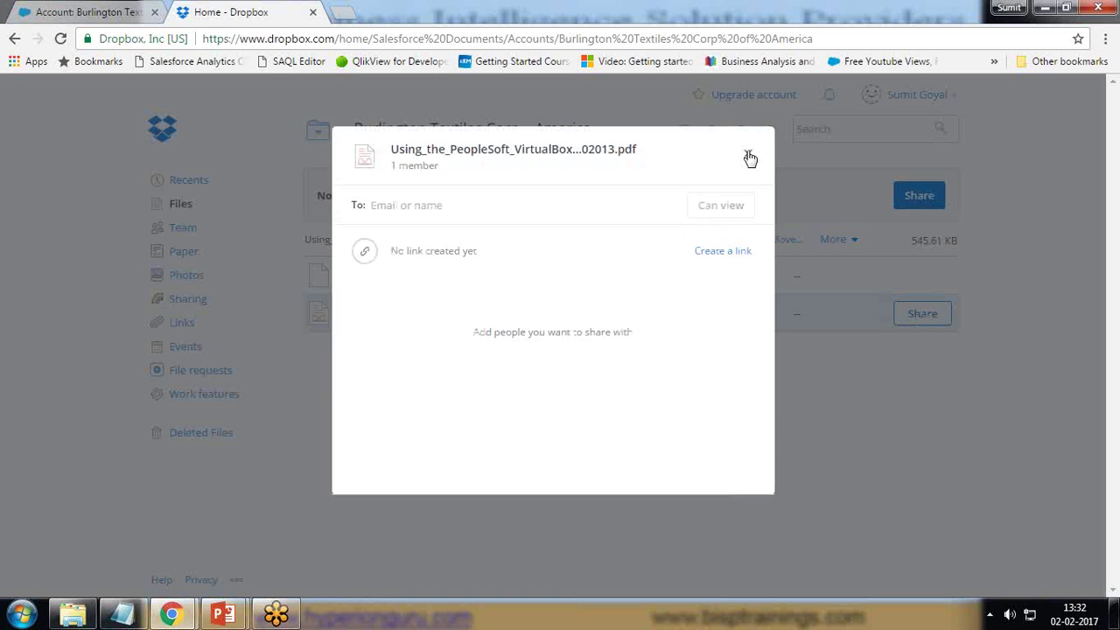
{"action": "left_click", "coordinate": [383, 503]}
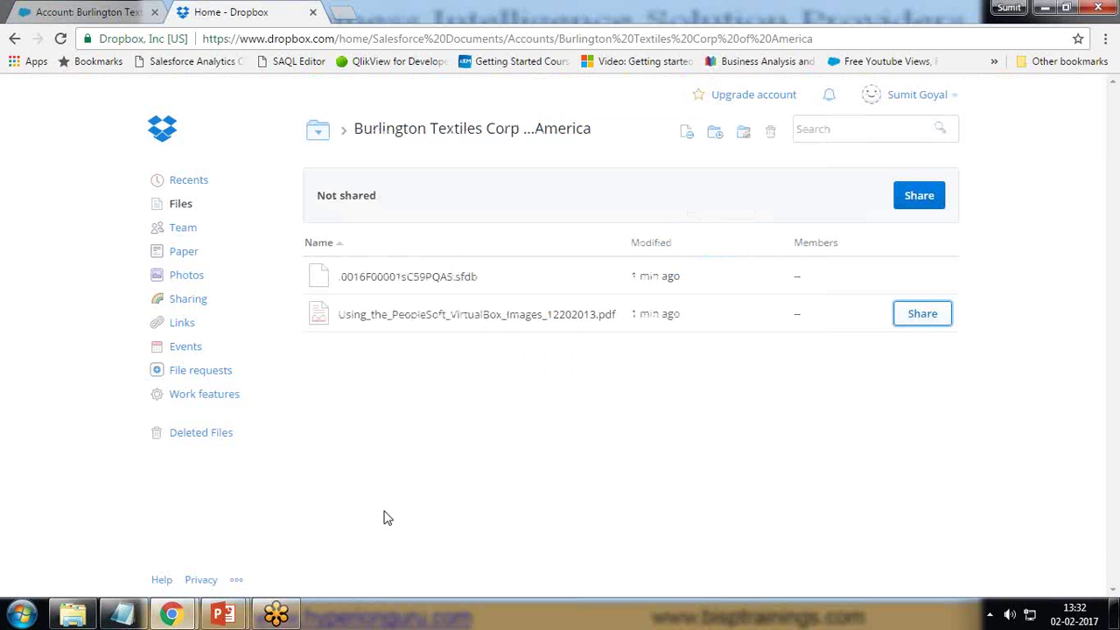